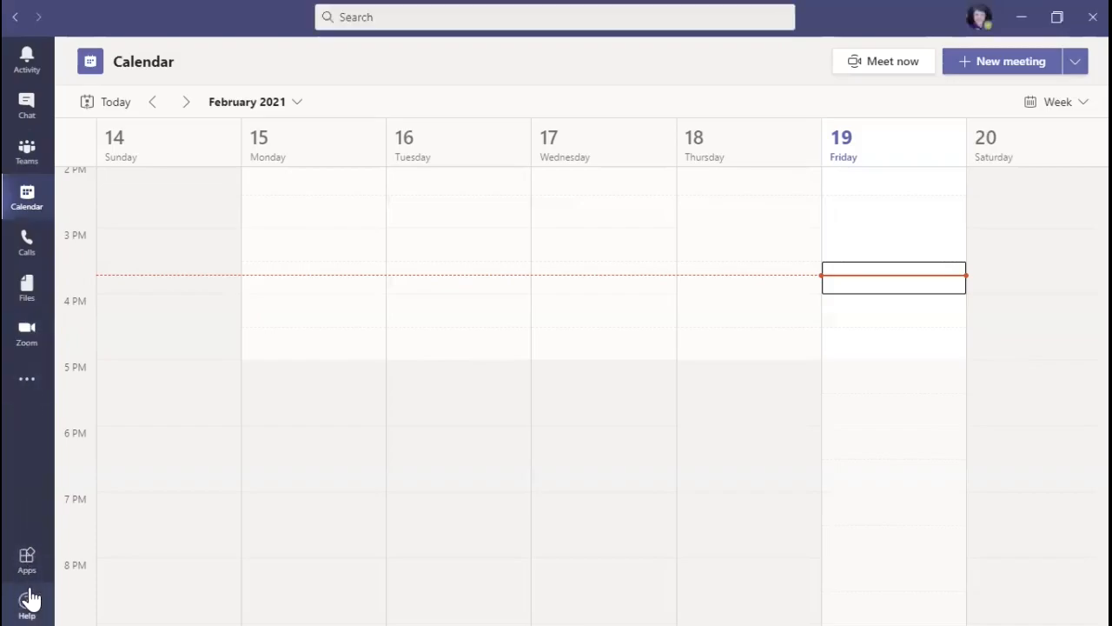
click(28, 598)
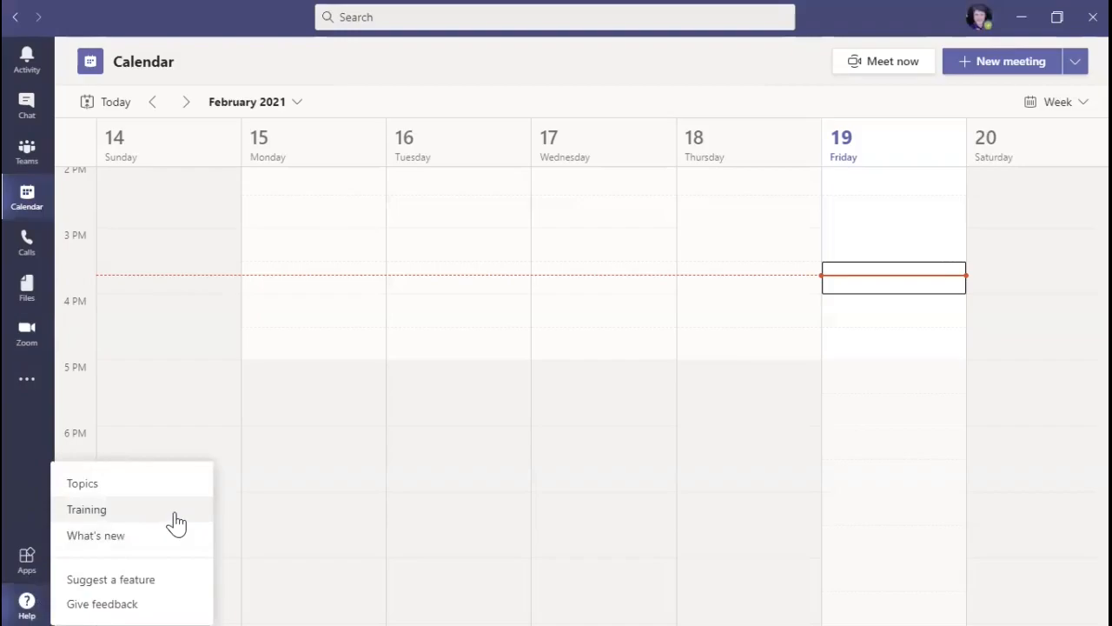
click(192, 400)
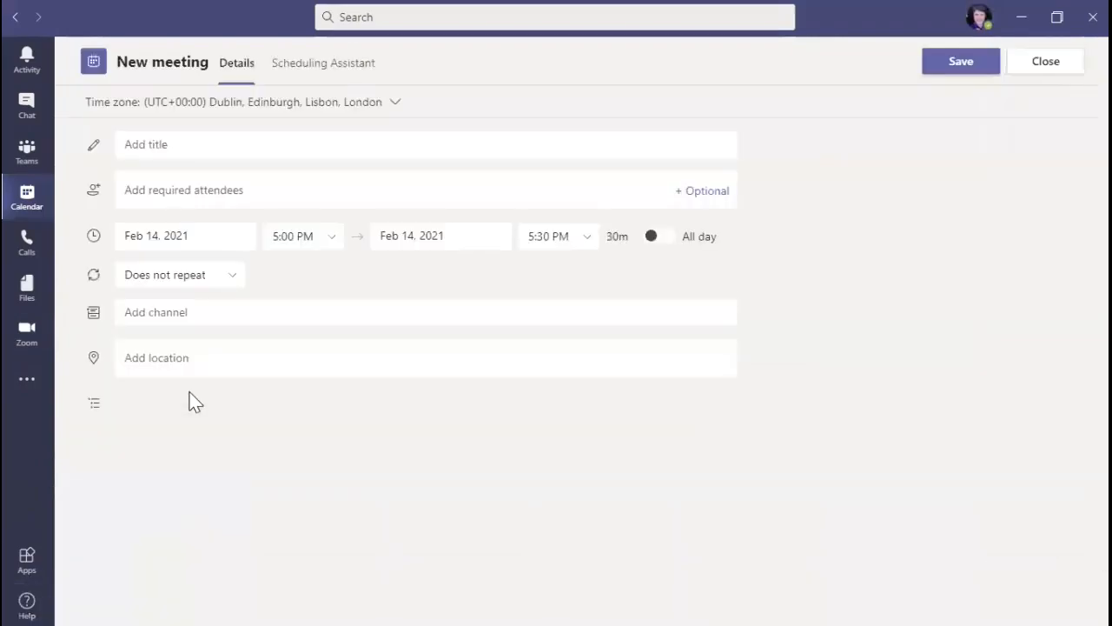
click(1036, 64)
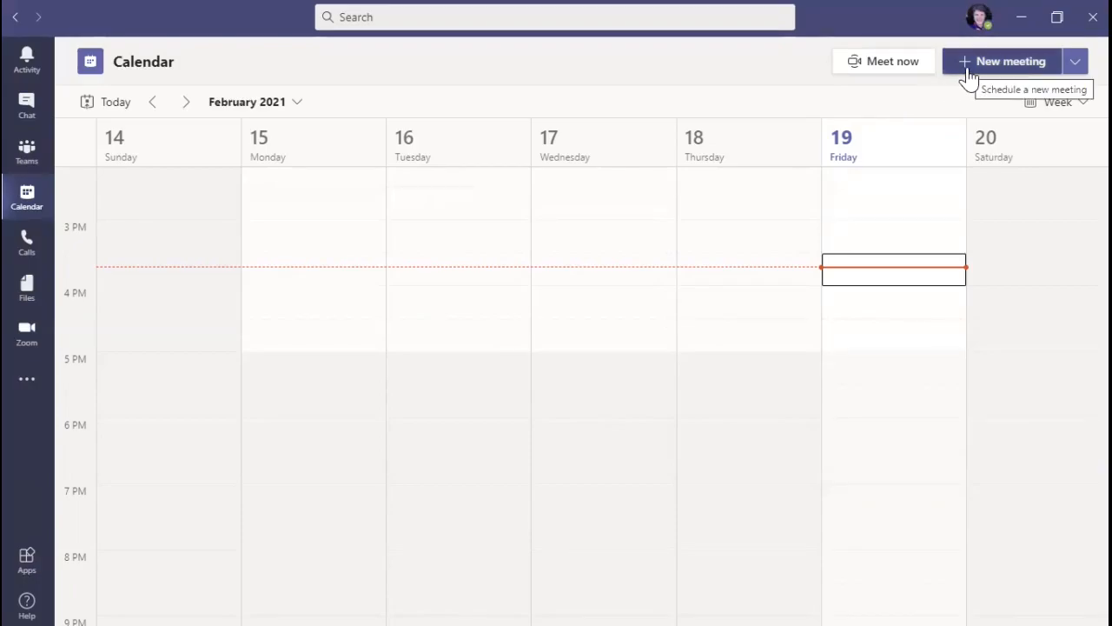
Create a new scheduled meeting titled "Beaver Scouts - Session 1 Air Activites badge"
click(1076, 67)
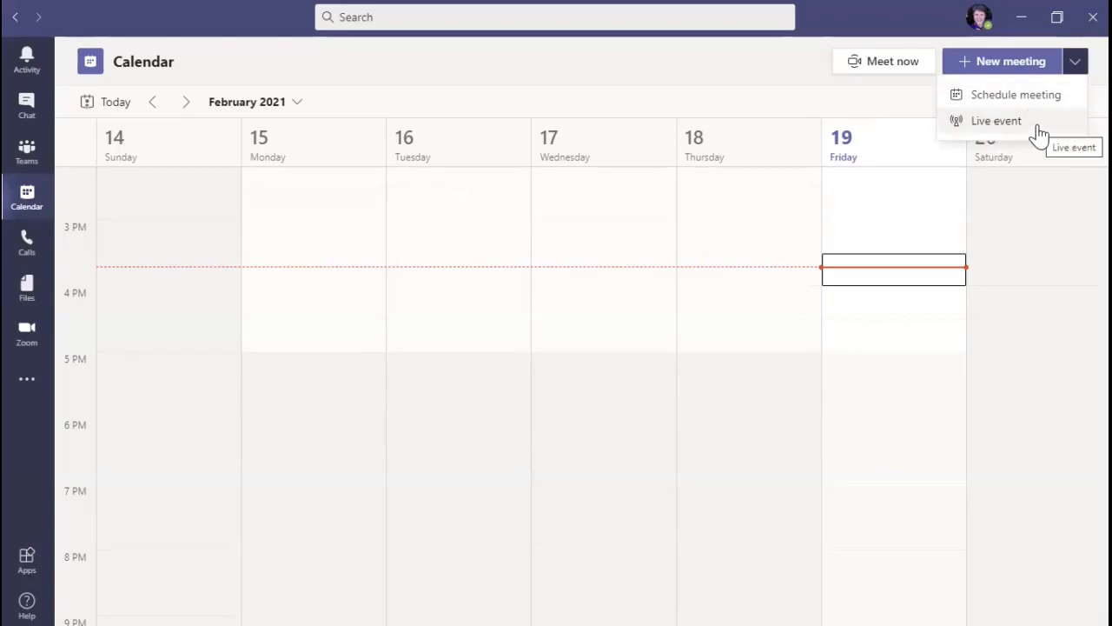
click(983, 69)
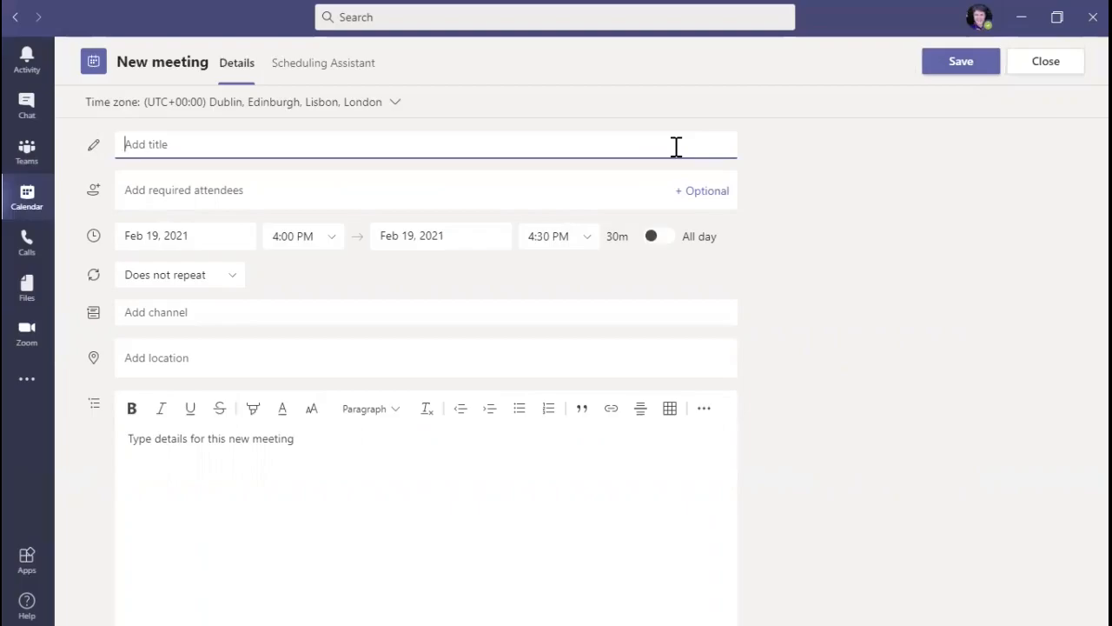
text(Beaver Scouts - Session 1 )
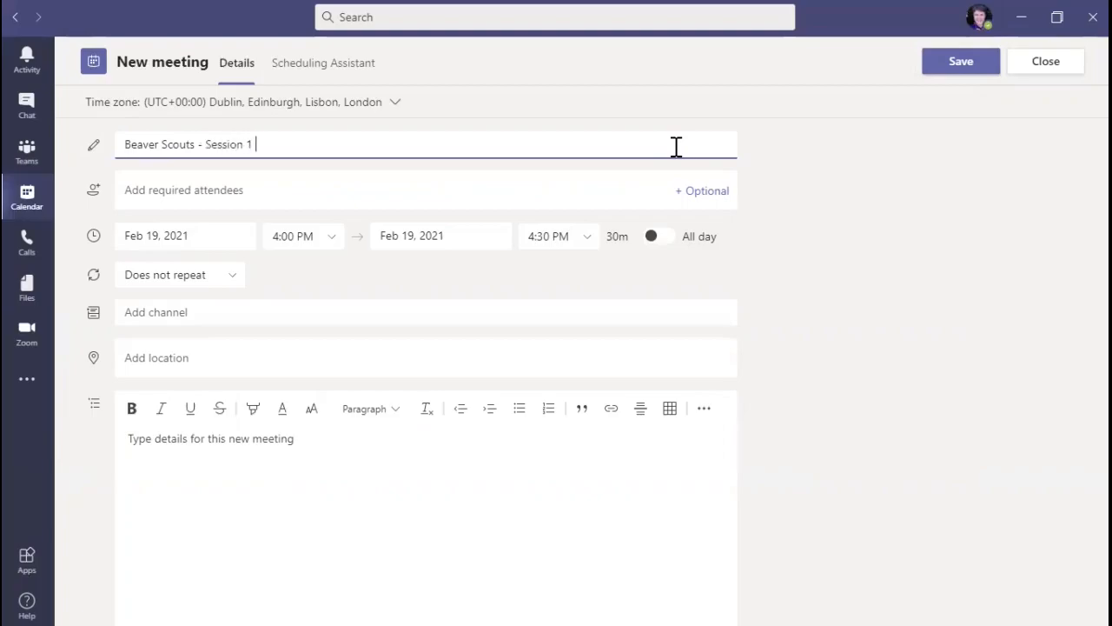
text(Air Activites badge)
Set the meeting's start time to 3:30 PM and check the available repeat options
click(631, 188)
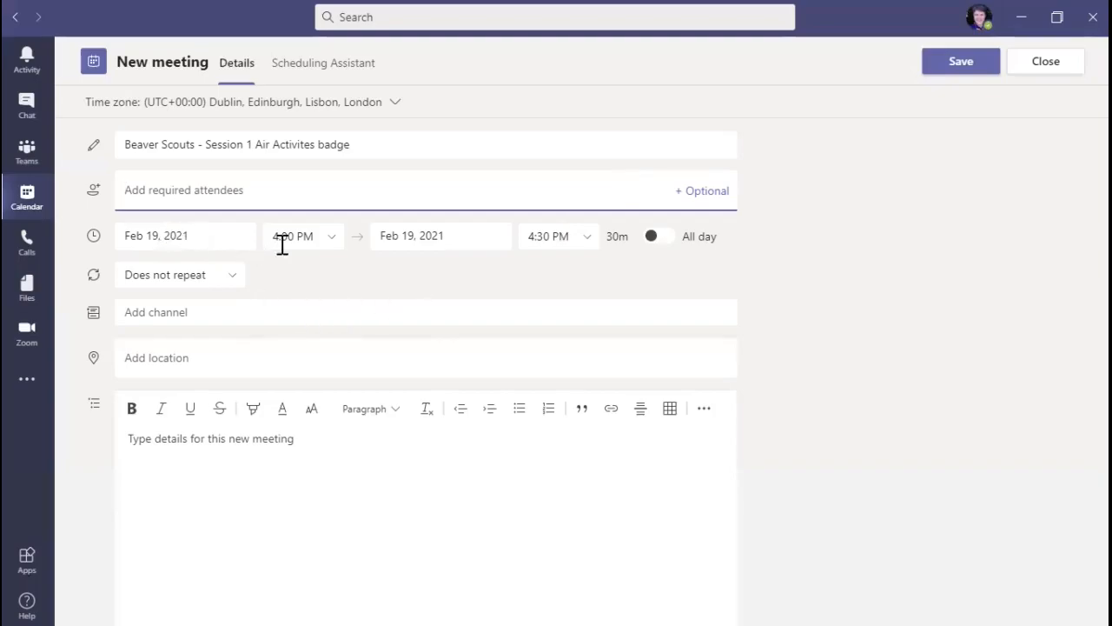
click(322, 236)
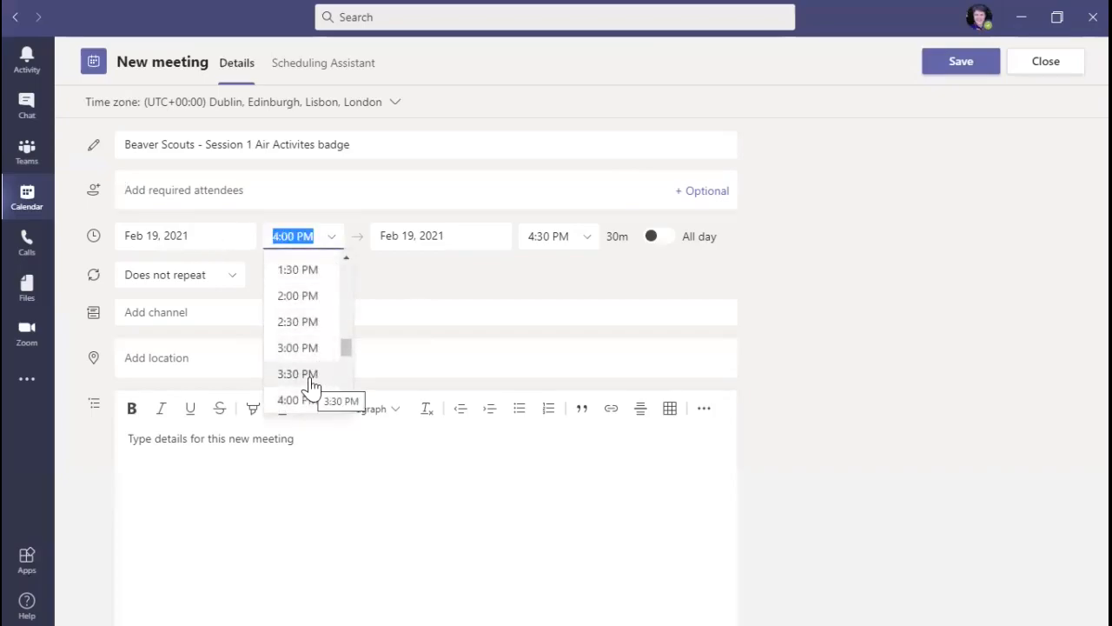
click(310, 381)
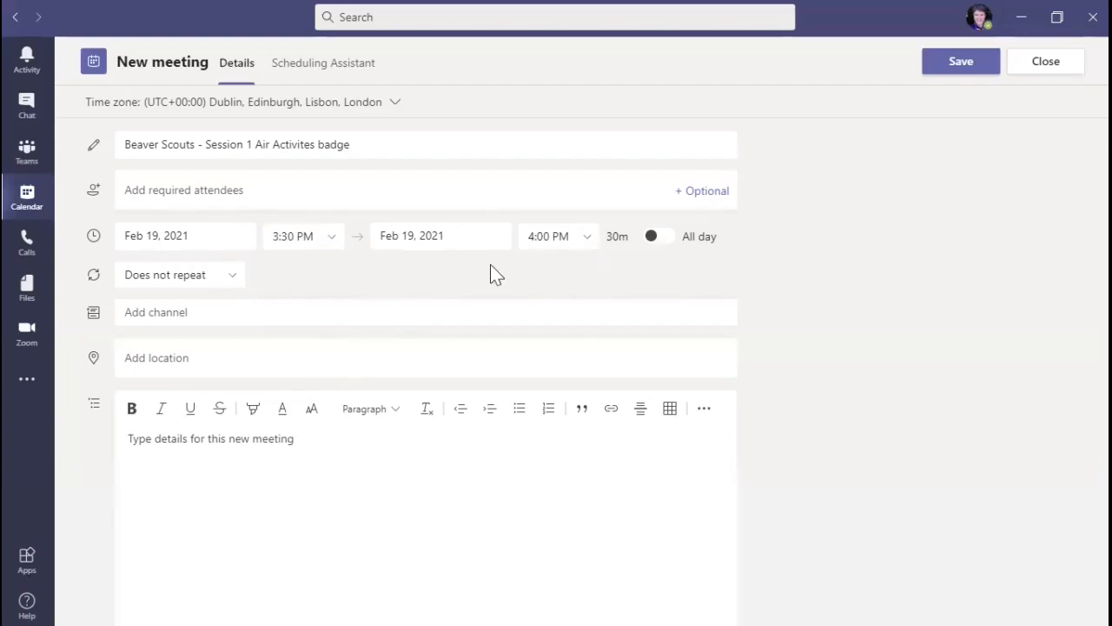
click(231, 285)
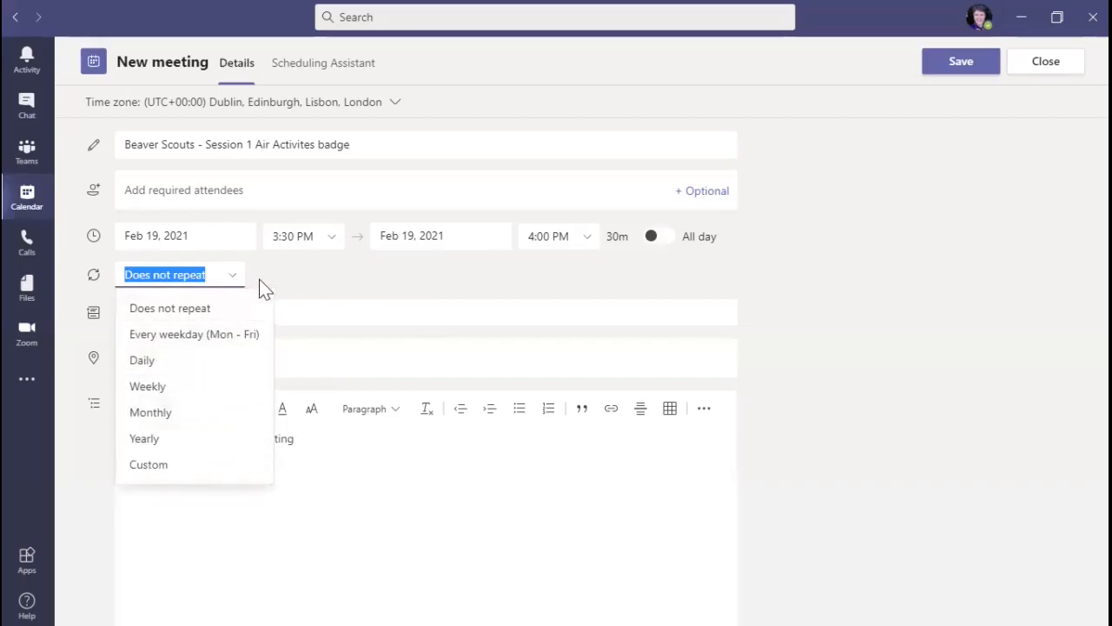
click(287, 281)
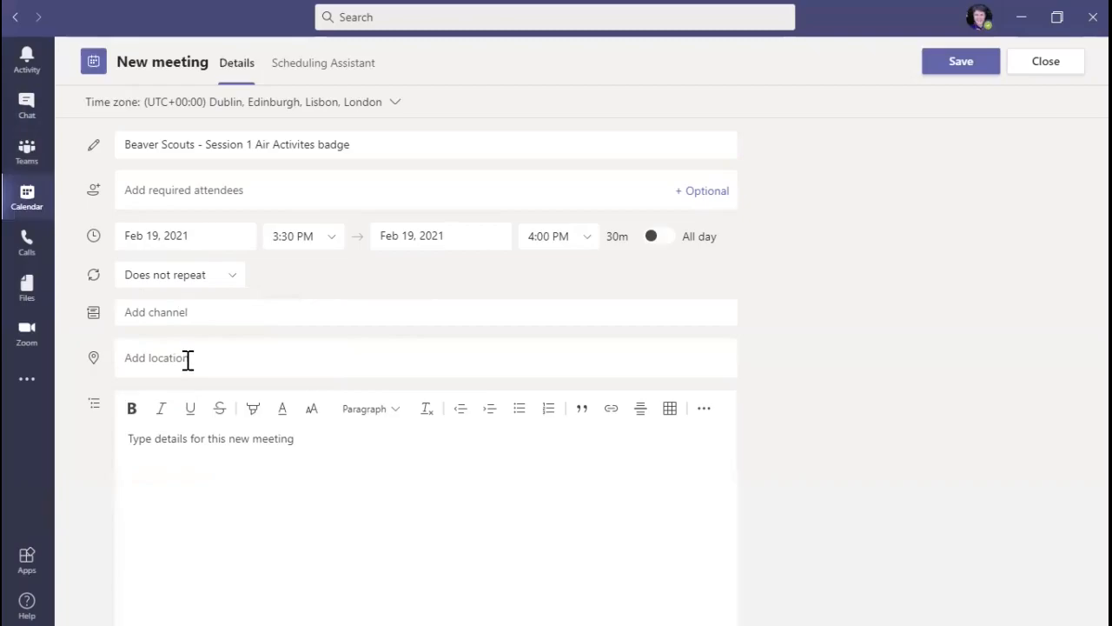
Add the details "Air Activities badge. stage 1 with special guest speaker. Beavers will need paper for paper planes." and save the meeting
click(212, 438)
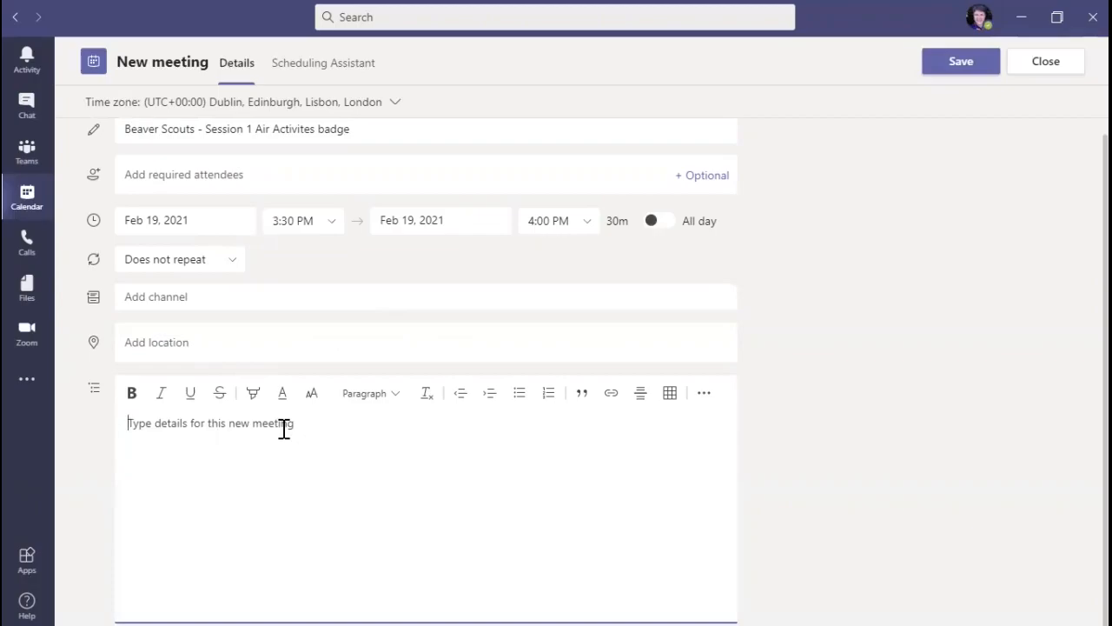
text(Air Acti)
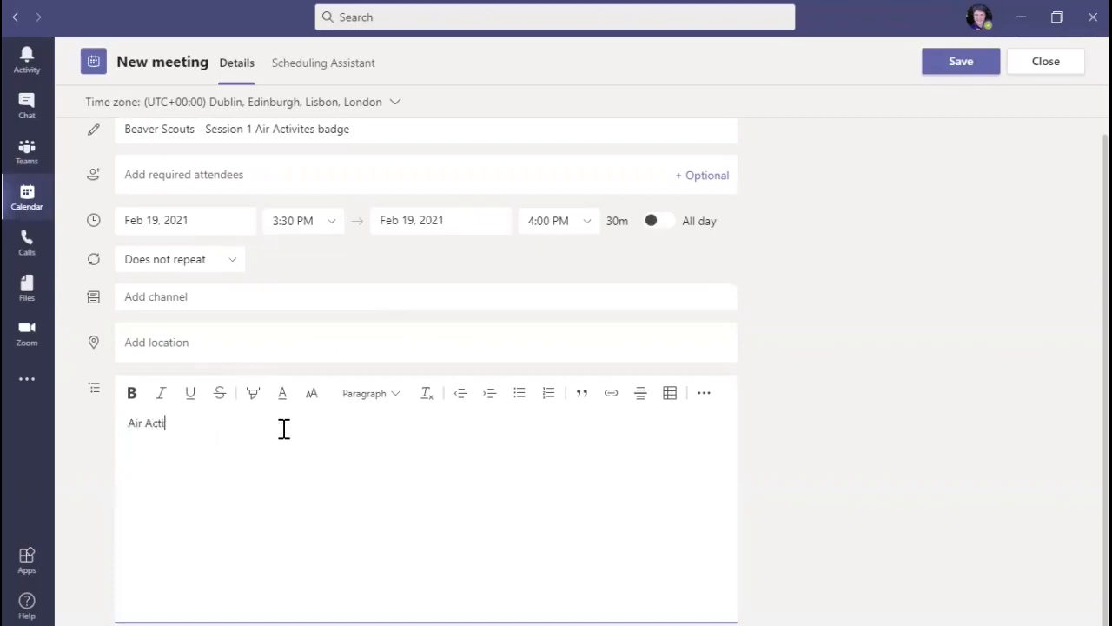
text(vities badge. stage 1 with pe)
key(BackSpace)
key(BackSpace)
text(special guest speaker.)
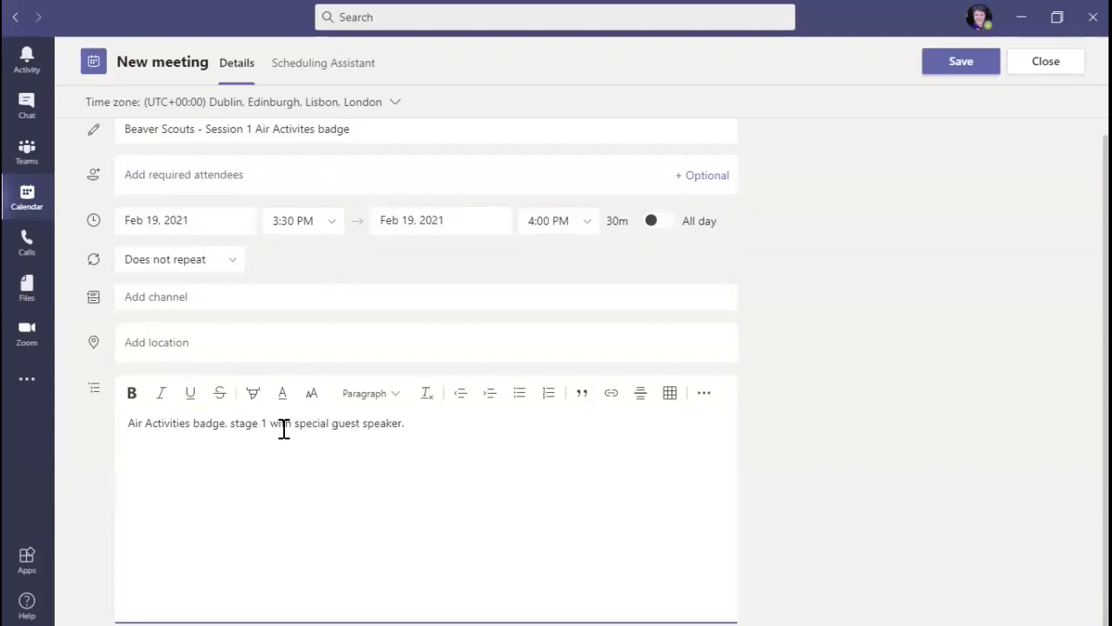
text( Beavers wi)
text(ll need pape)
text(r fo)
key(BackSpace)
text(for pa)
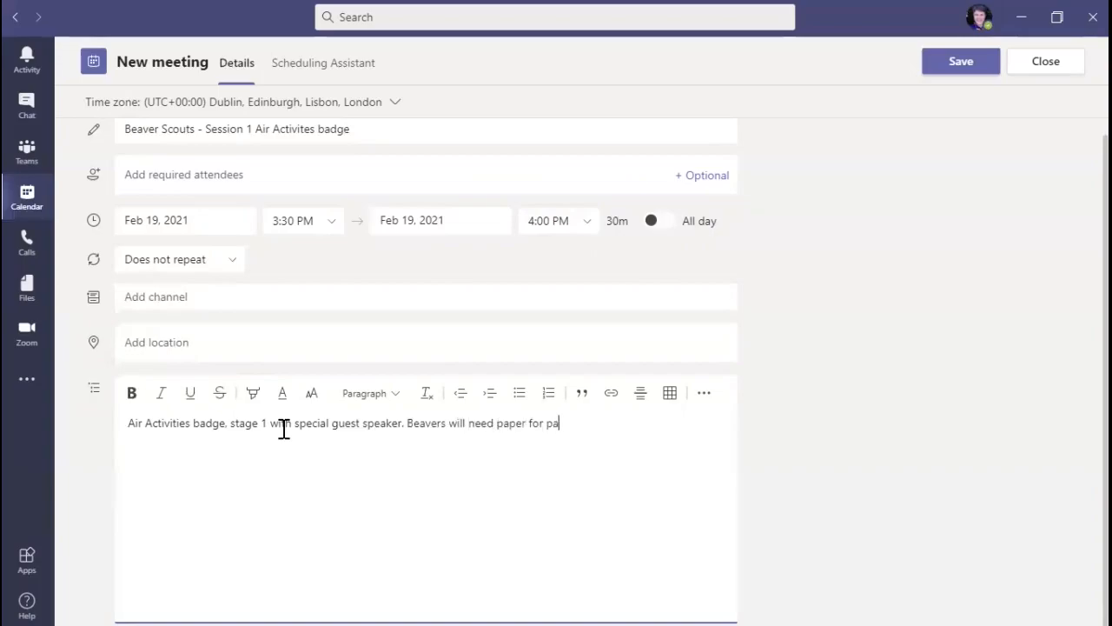
text(per planes.)
click(958, 65)
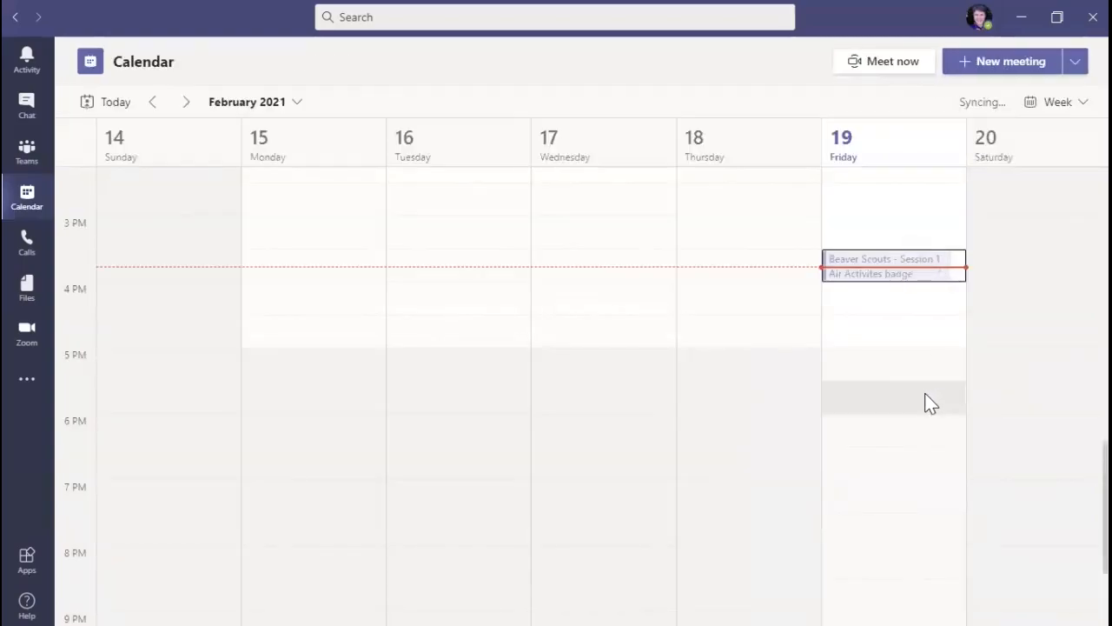
drag(927, 260, 799, 312)
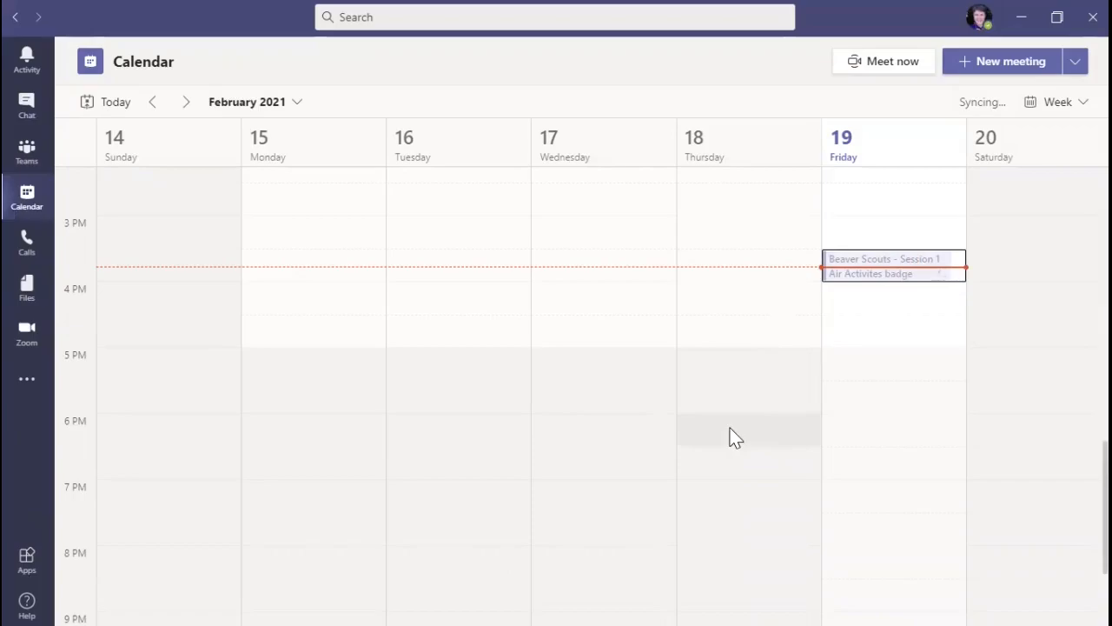
drag(852, 276, 847, 303)
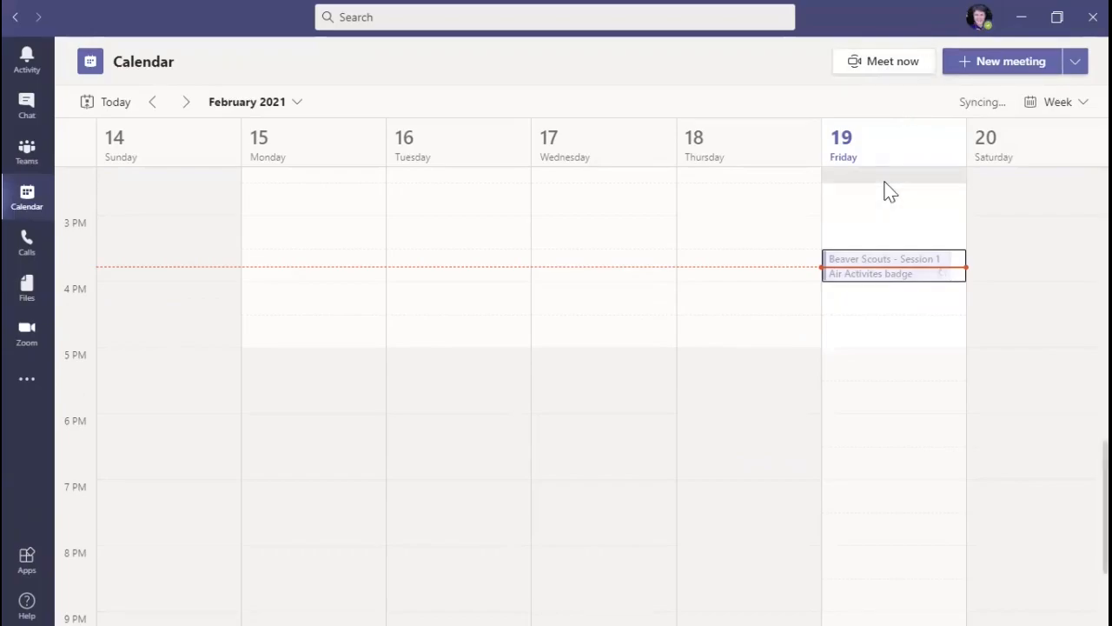
Start setting up an instant meeting and name it "Beavers"
click(885, 77)
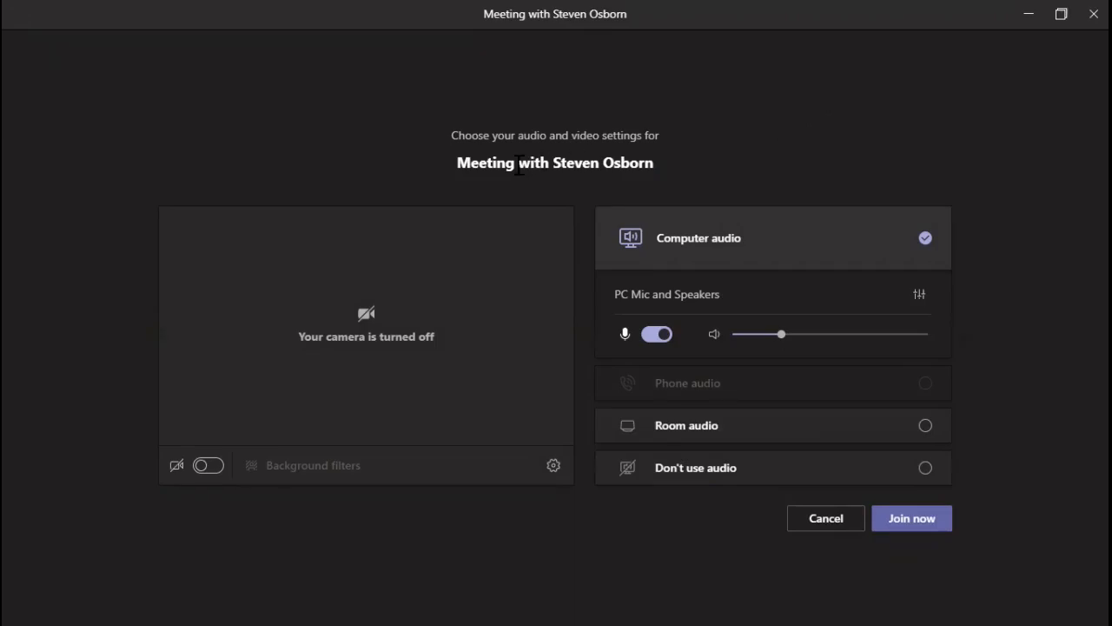
drag(457, 164, 661, 168)
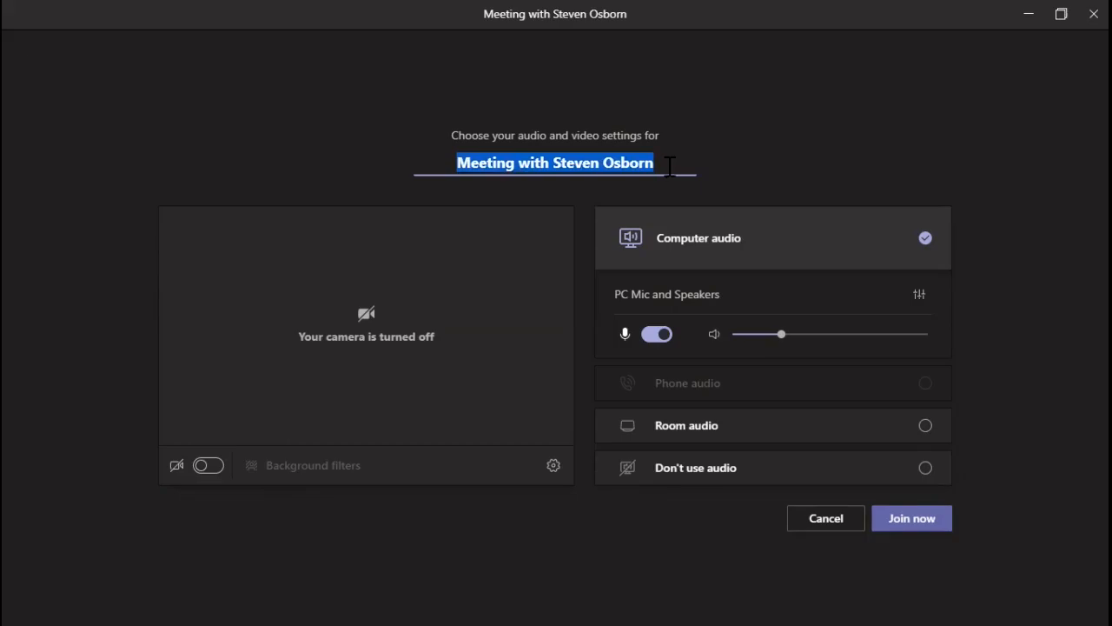
text(Beavers)
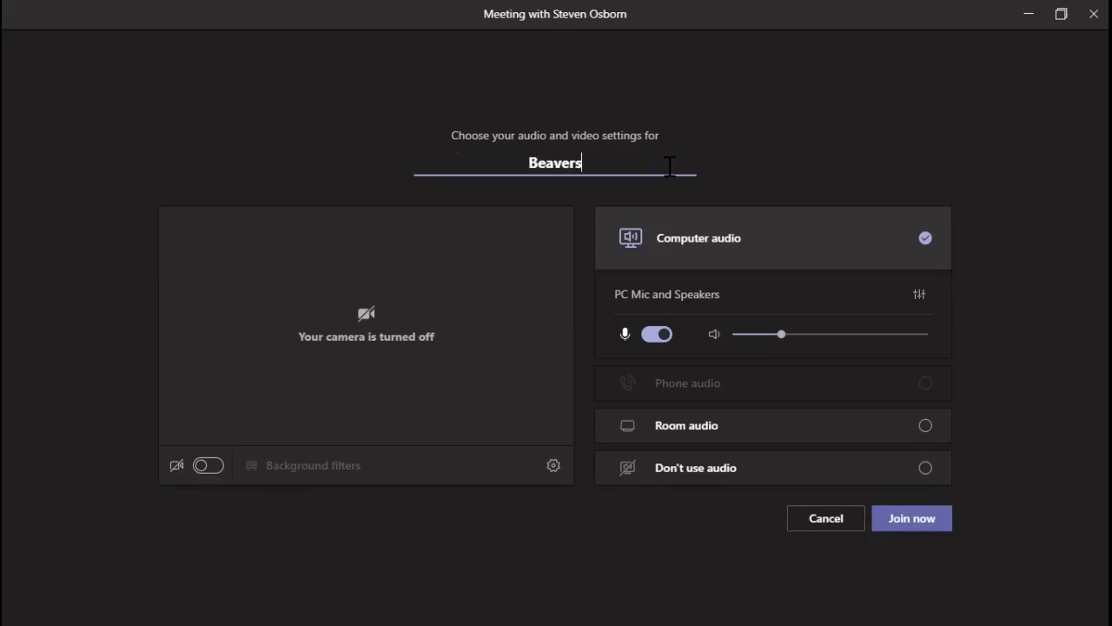
click(744, 184)
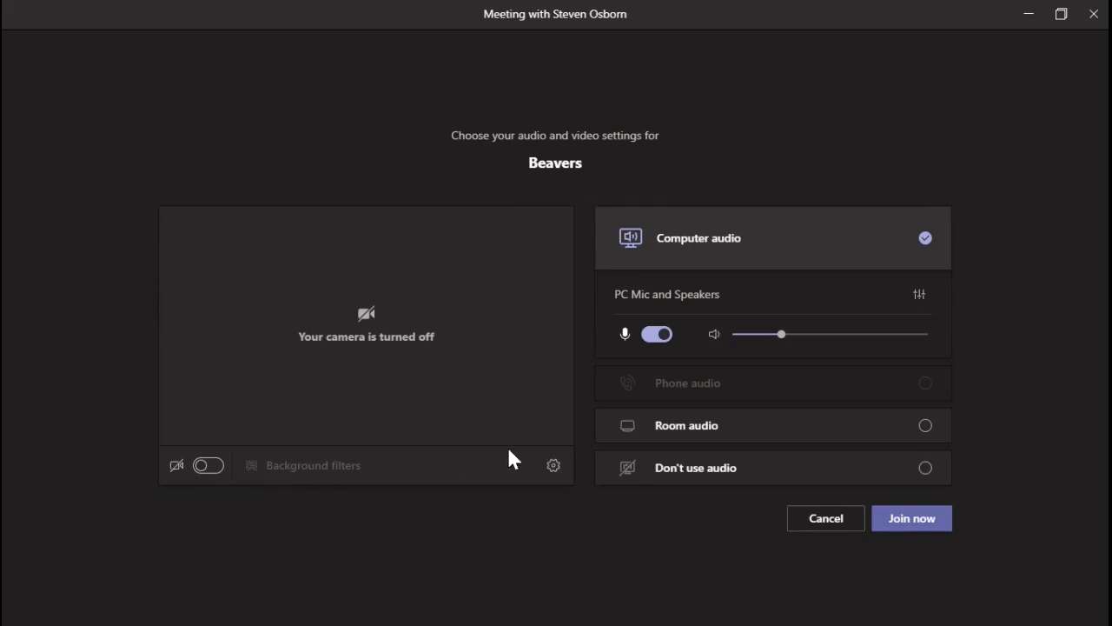
Turn on the camera and apply the Blur background filter to the video preview
click(203, 467)
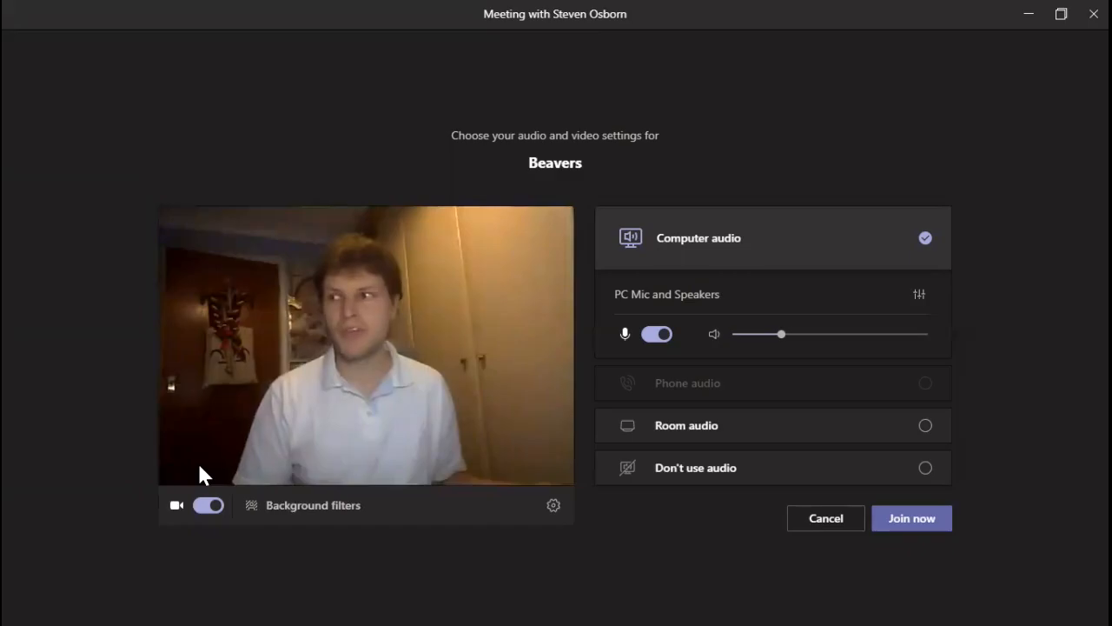
click(257, 513)
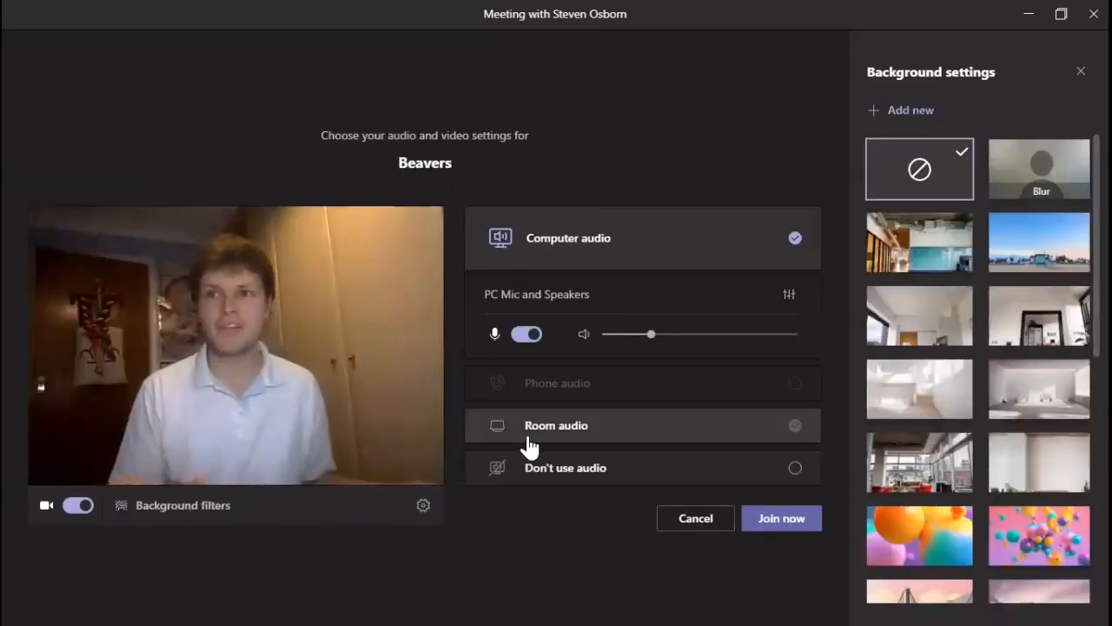
click(1041, 183)
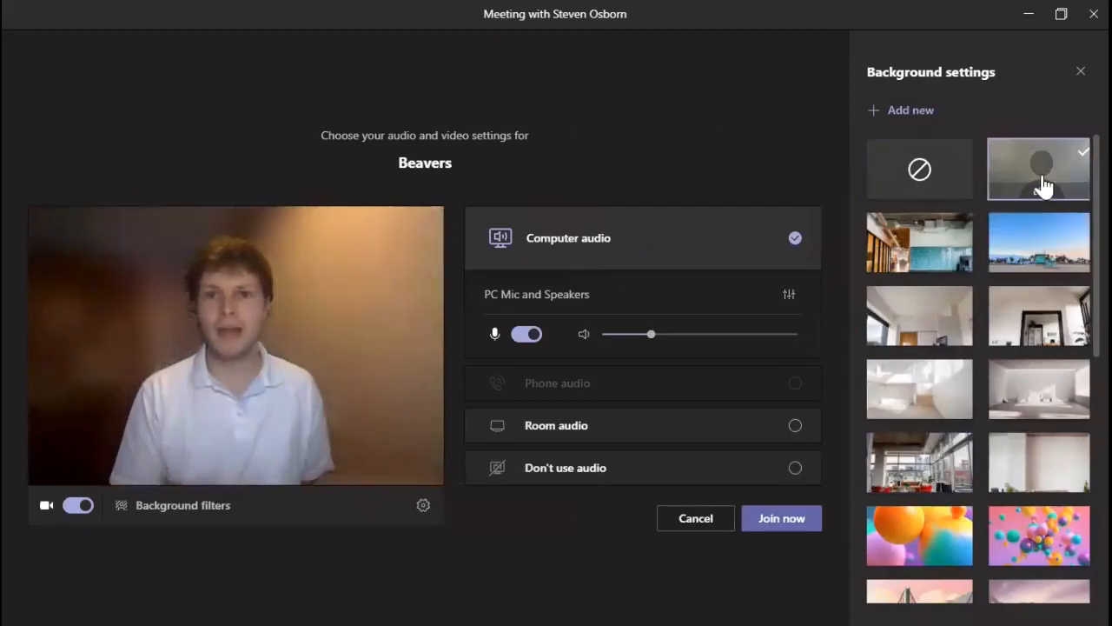
Try the illustrated classroom background, followed by the desert scene with the large ring structure
scroll(1004, 447, down, 3)
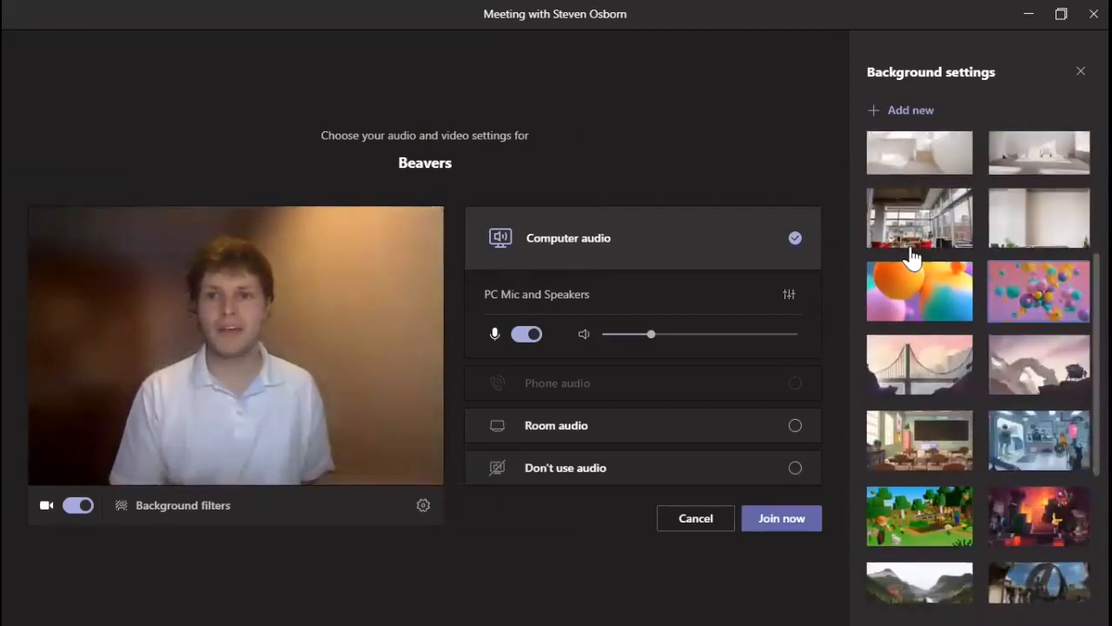
click(924, 454)
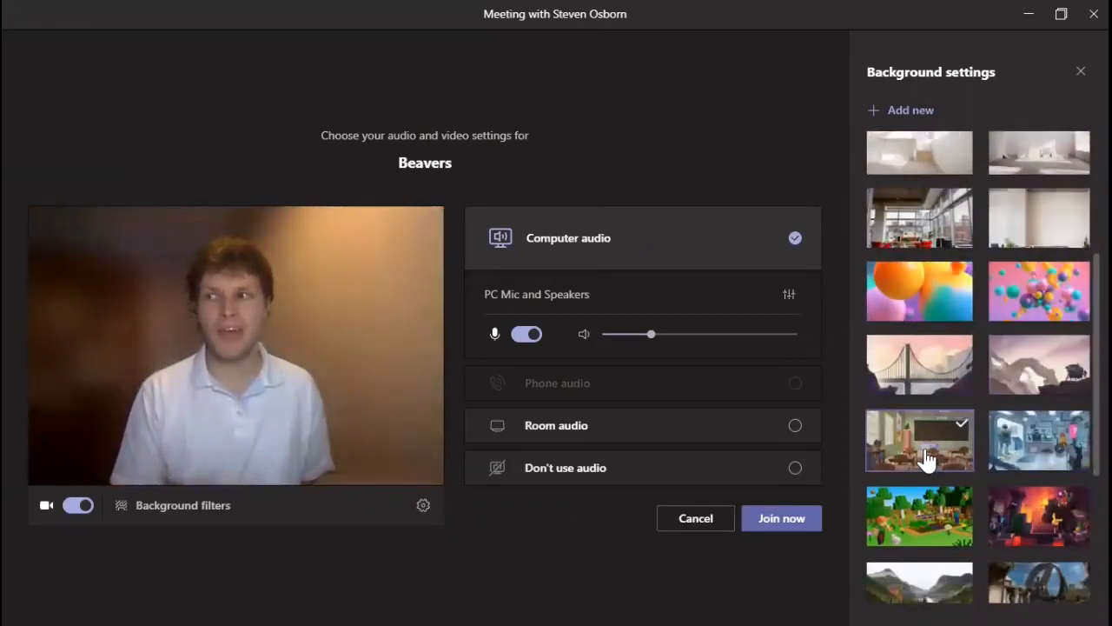
scroll(928, 469, down, 3)
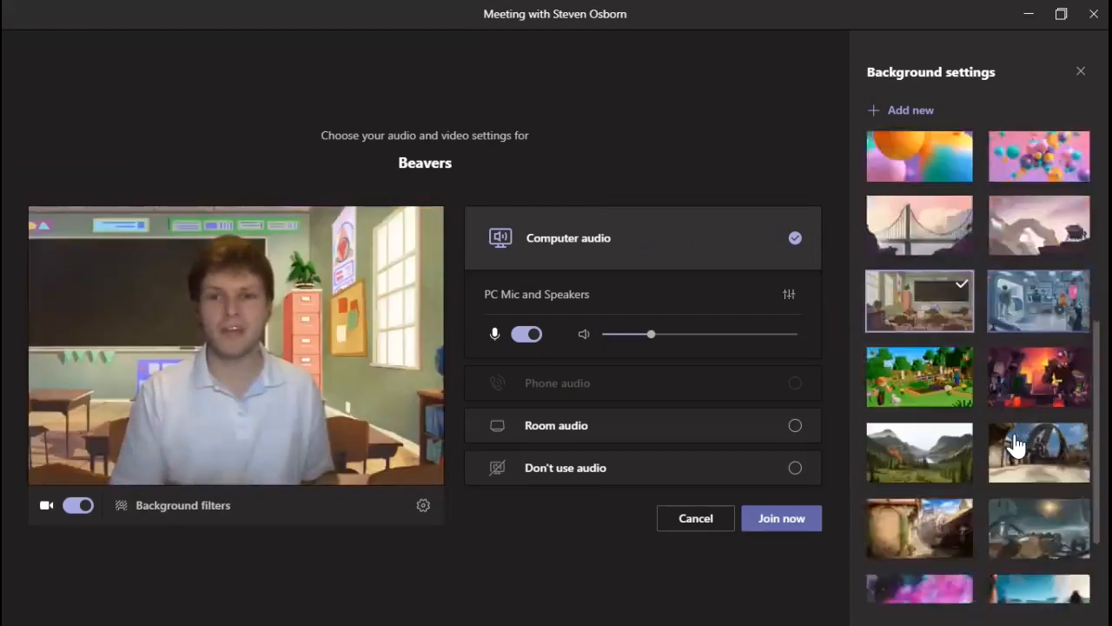
click(1036, 339)
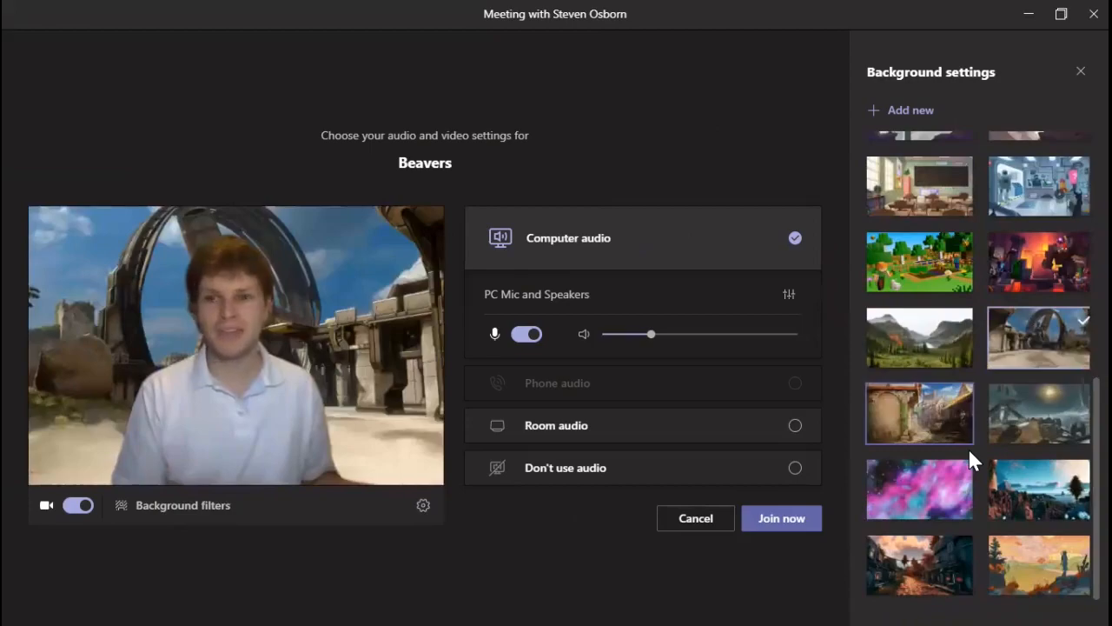
Add a campfire picture from the Zoom backgrounds folder as a custom video background
scroll(969, 451, up, 6)
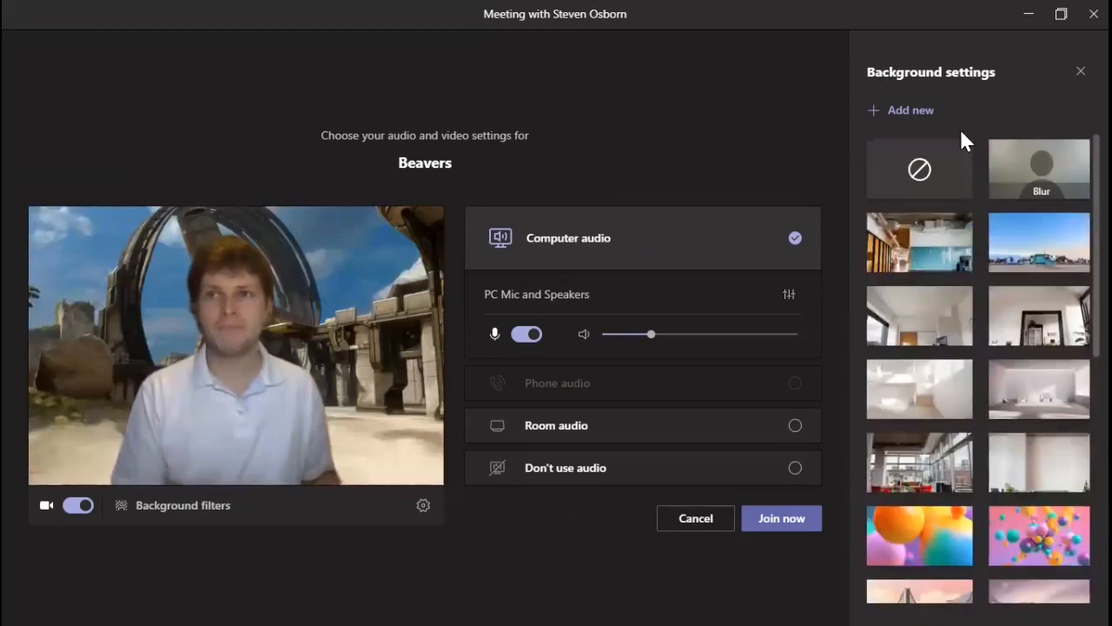
click(910, 115)
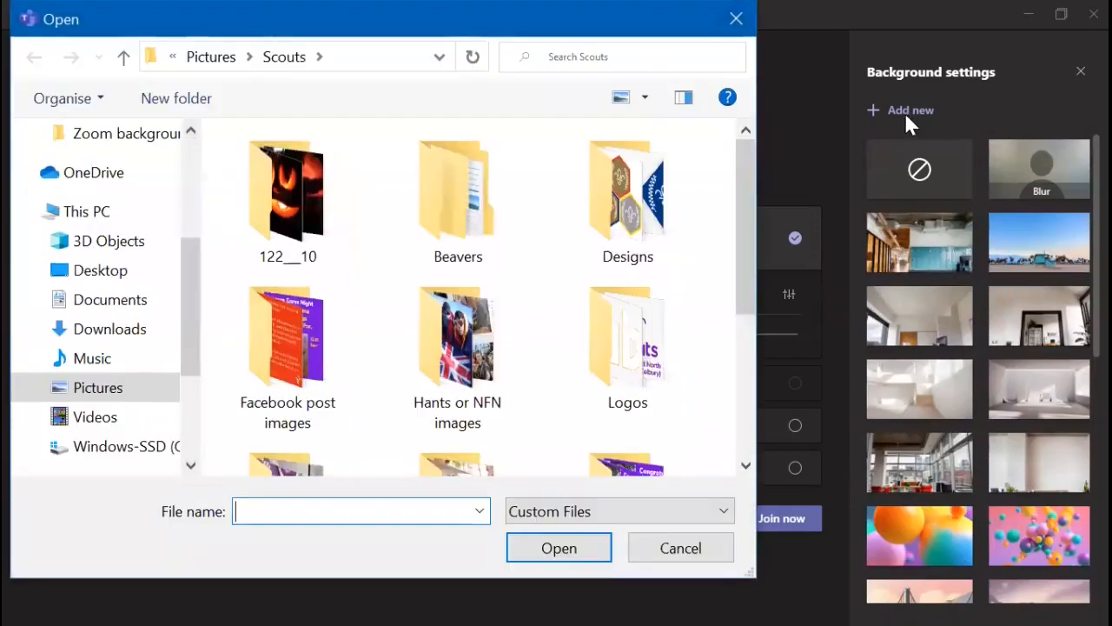
scroll(591, 277, down, 3)
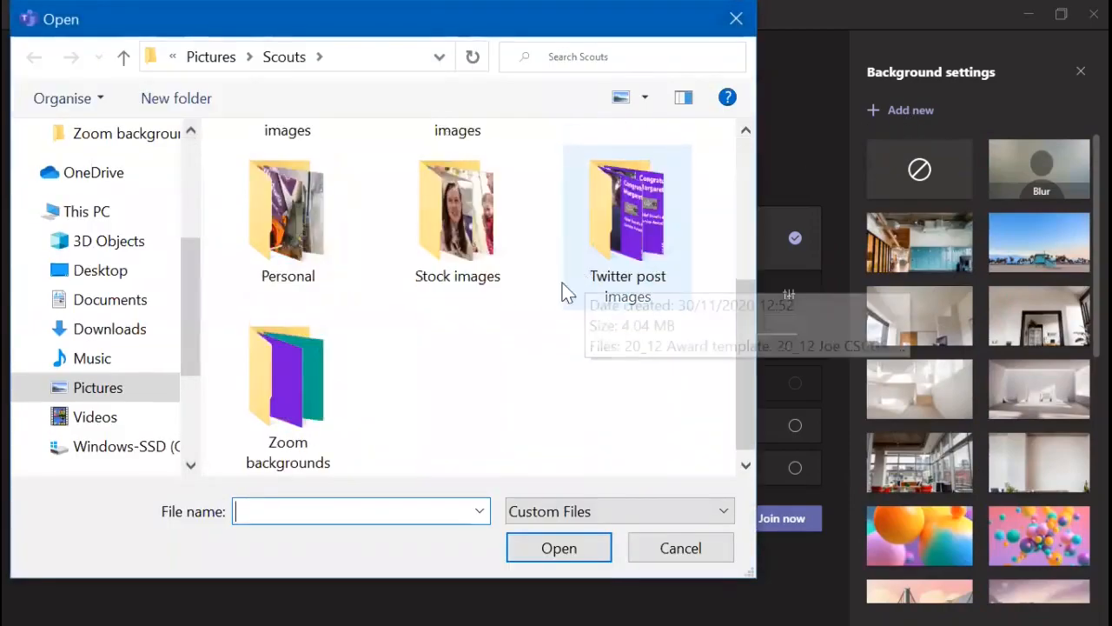
double_click(272, 398)
click(407, 253)
click(569, 556)
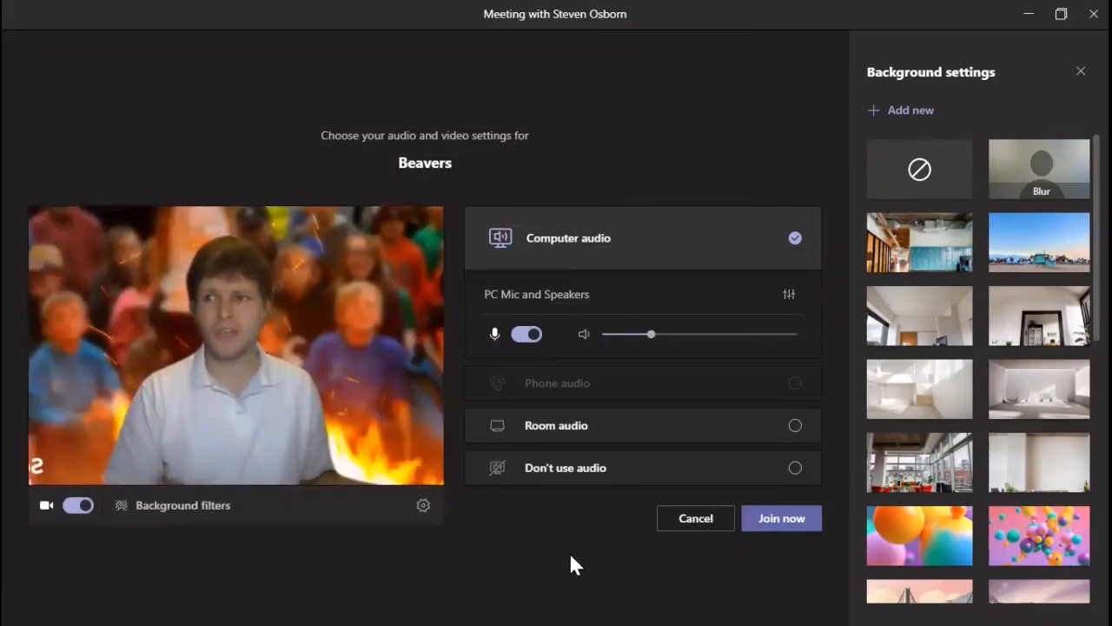
Remove the video background effect and turn the camera off
click(932, 172)
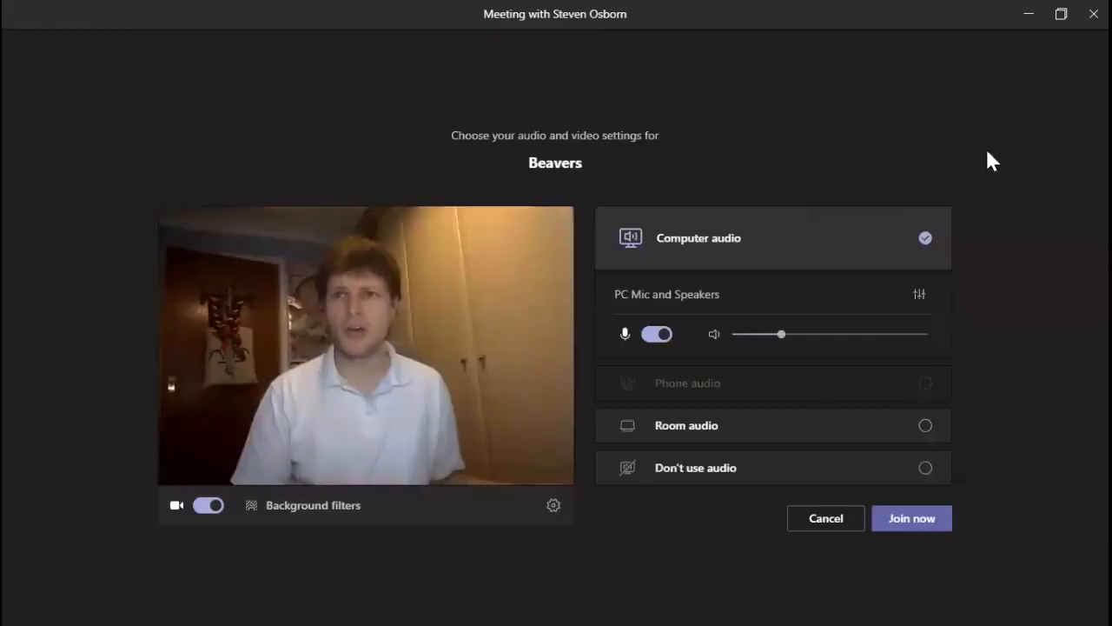
click(208, 506)
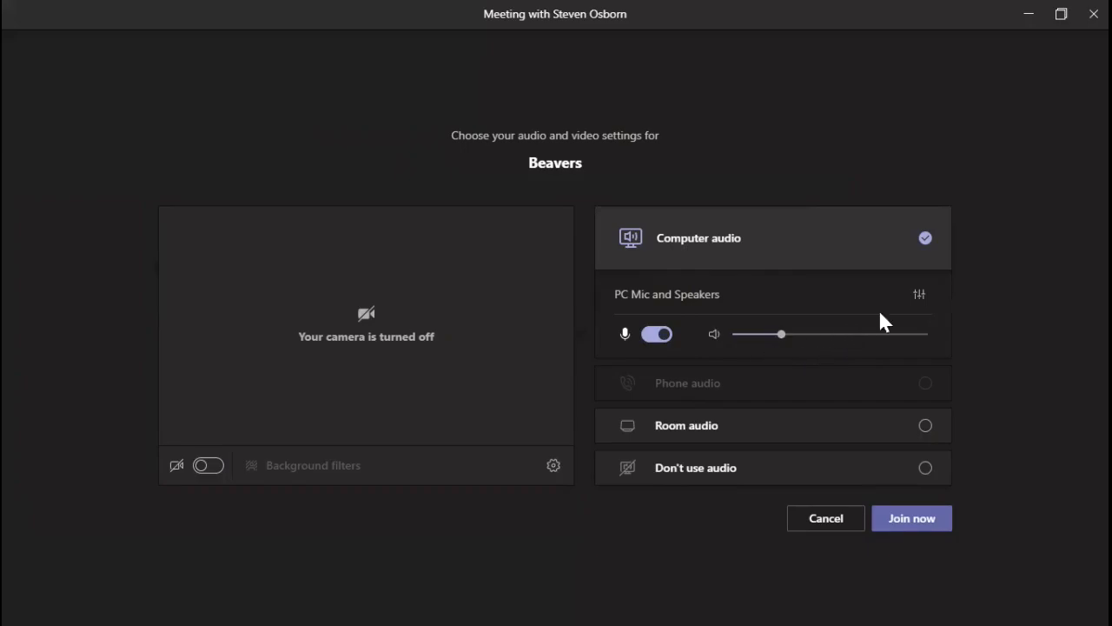
Review the speaker, microphone and camera device settings and join the Beavers meeting
click(922, 296)
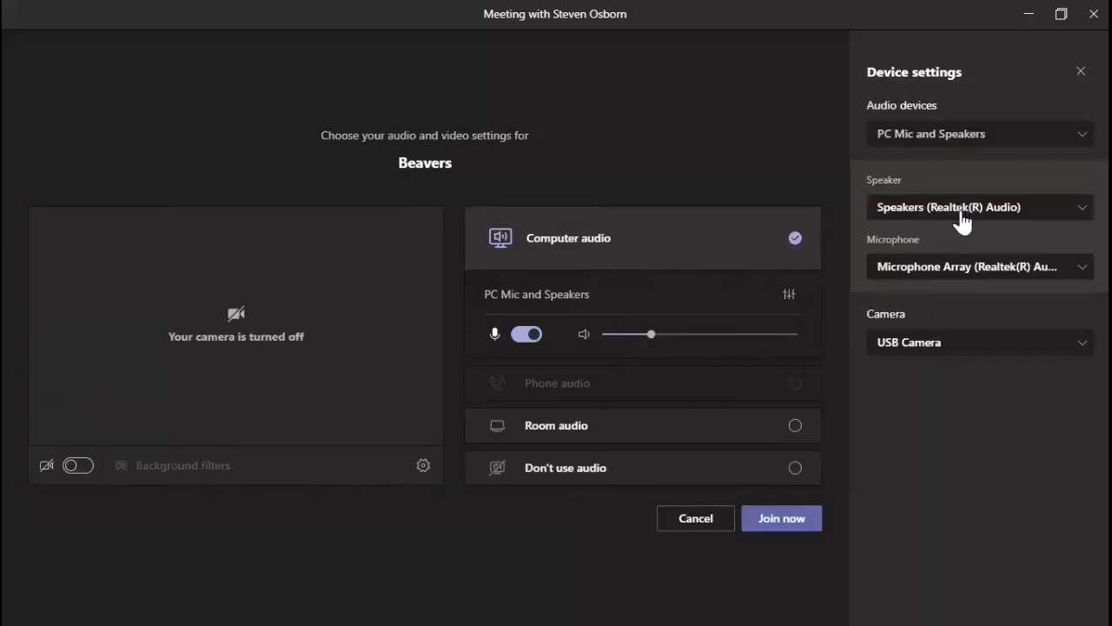
click(1080, 71)
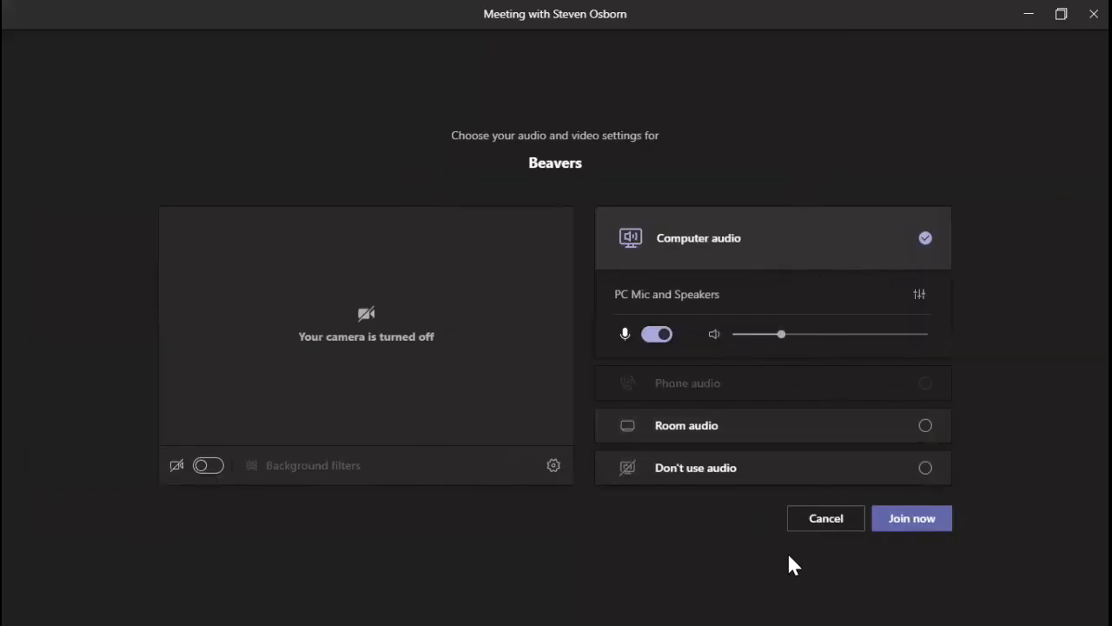
click(910, 524)
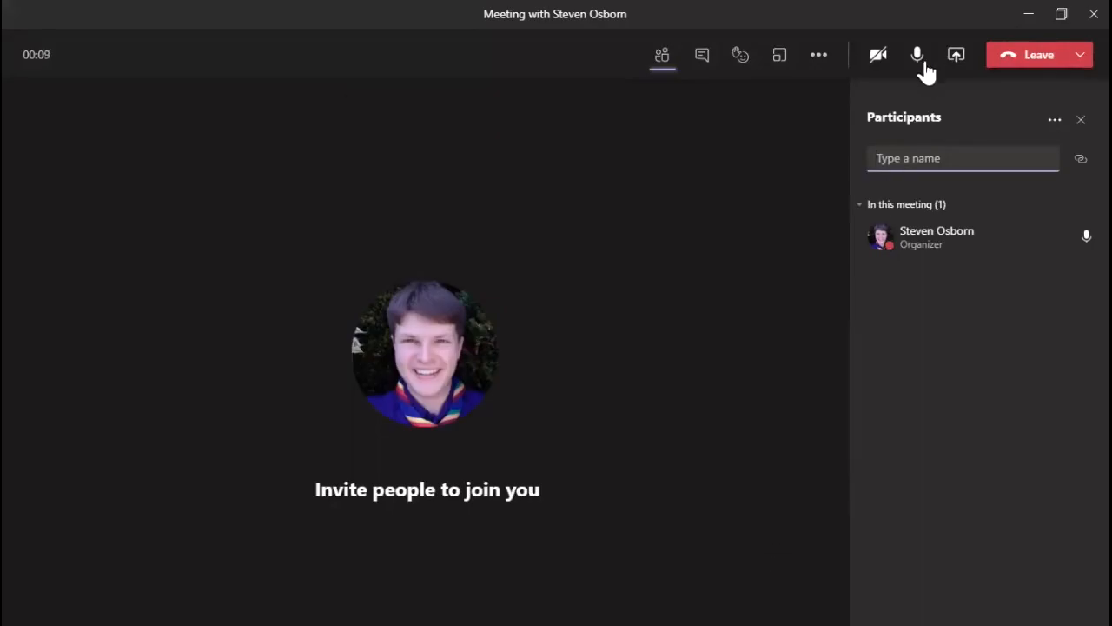
Test the camera and microphone by switching each one and restoring it, and hide and reshow the participants list
click(879, 58)
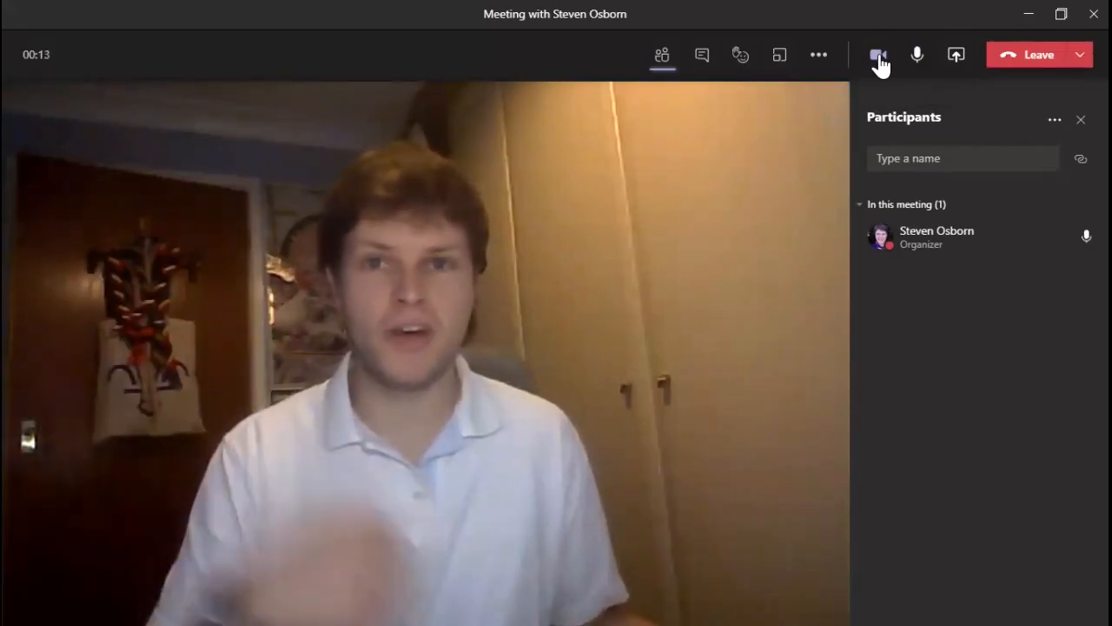
click(879, 58)
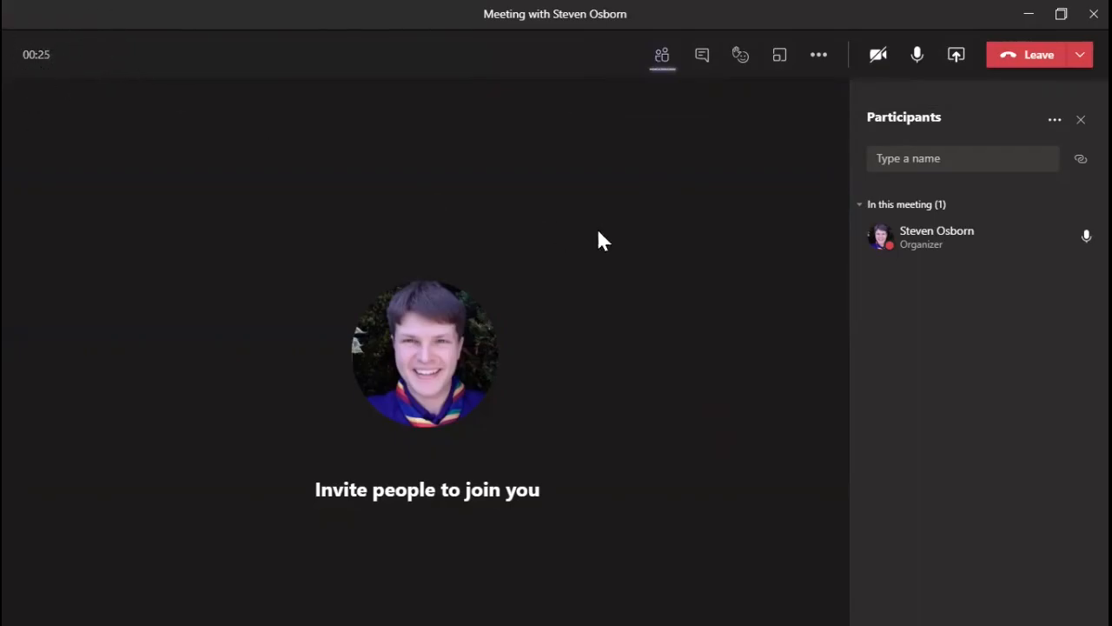
click(665, 66)
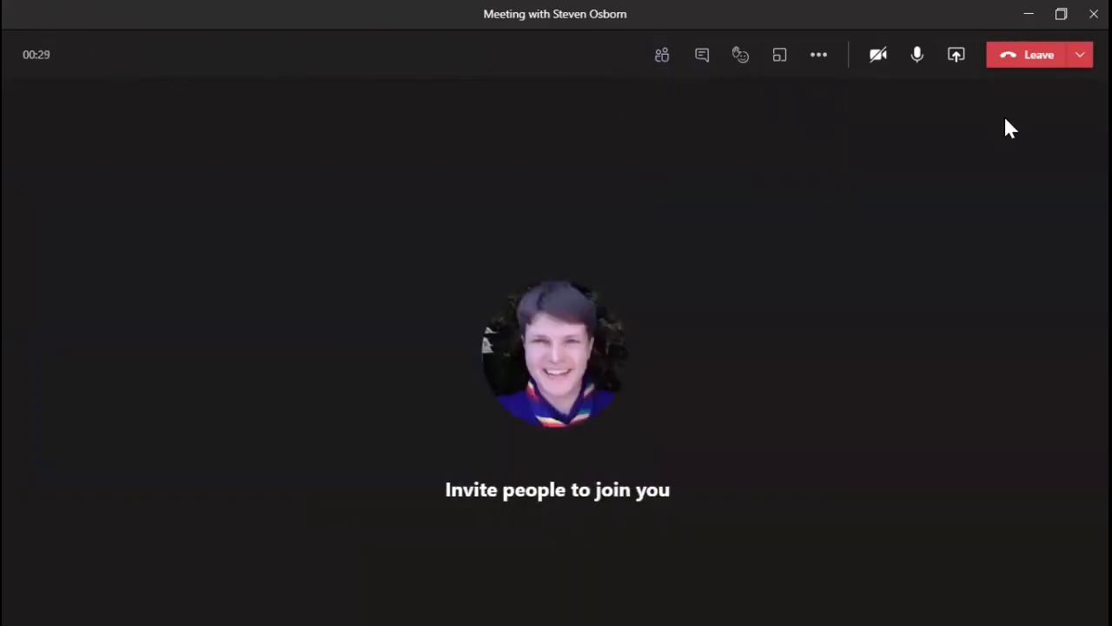
click(663, 56)
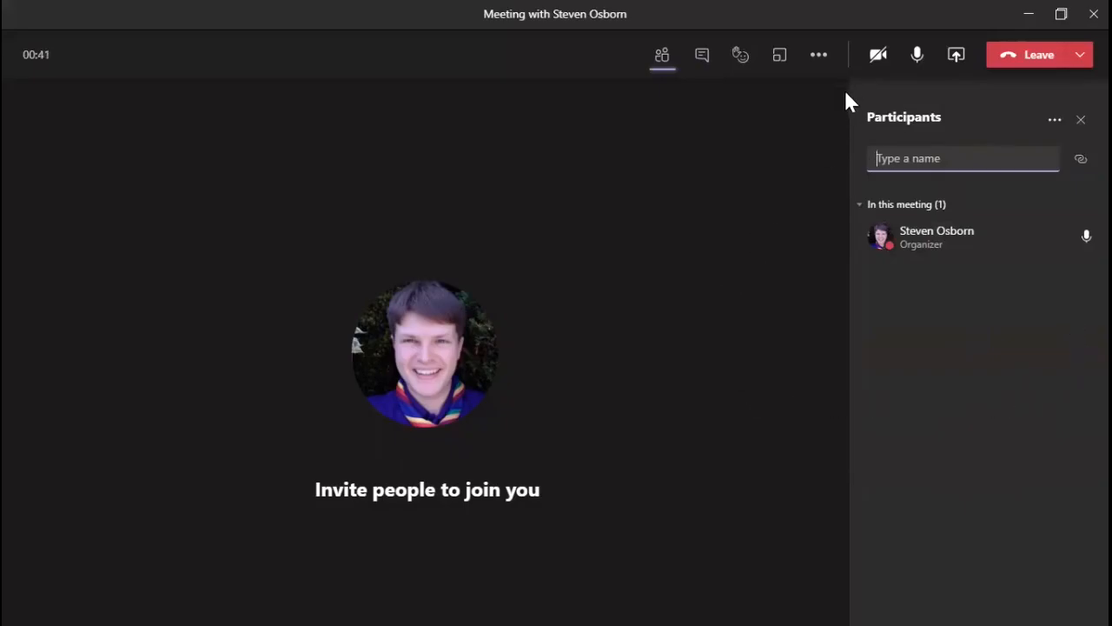
click(917, 60)
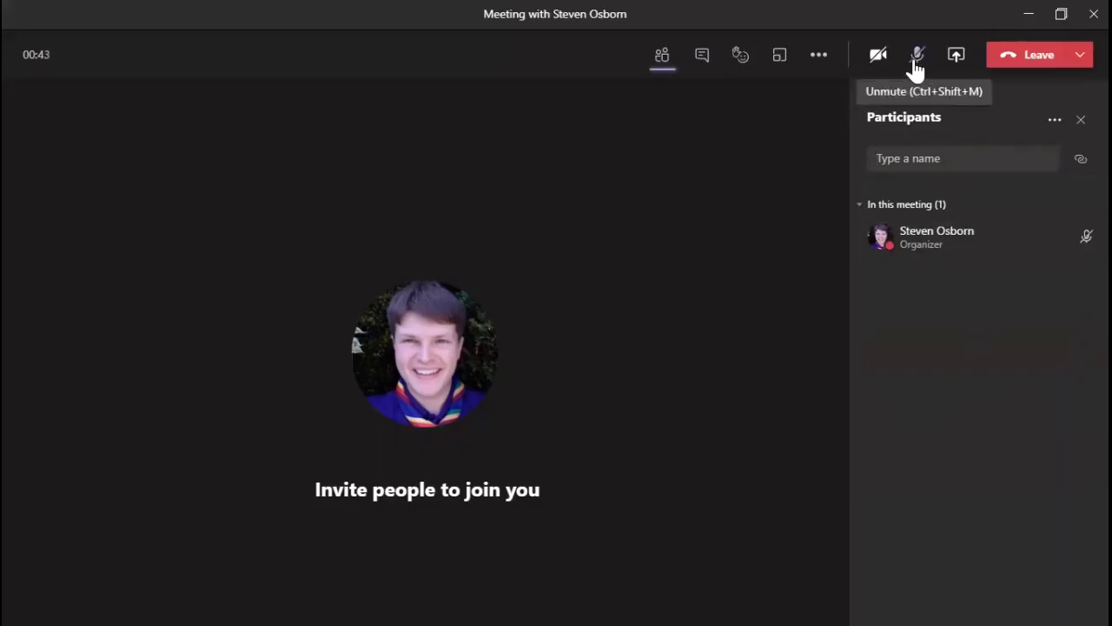
click(916, 61)
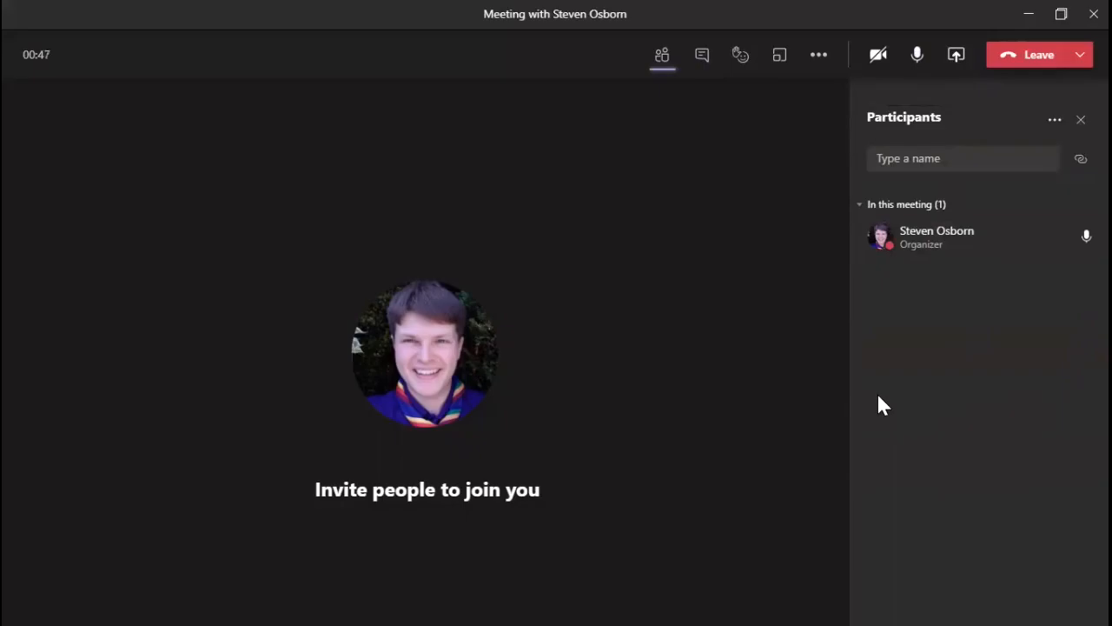
Examine the participants list's name invite field, join link option and attendee permission options
click(936, 157)
click(1080, 165)
click(1055, 121)
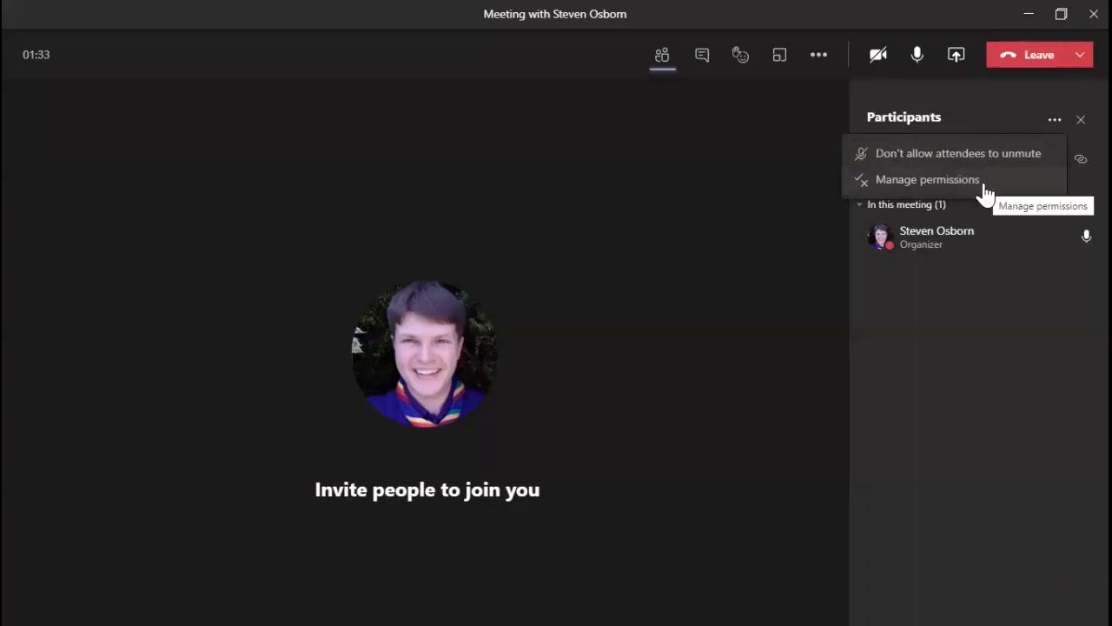
click(686, 268)
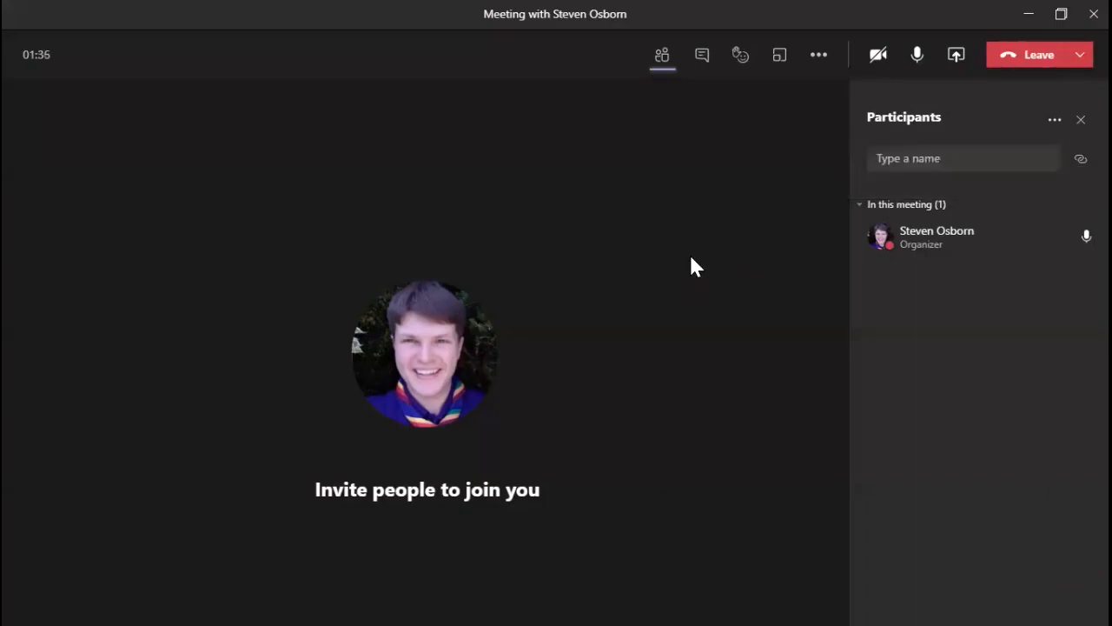
Send "Type a message here for everyone in the meeting." in the meeting chat and close the chat
click(662, 56)
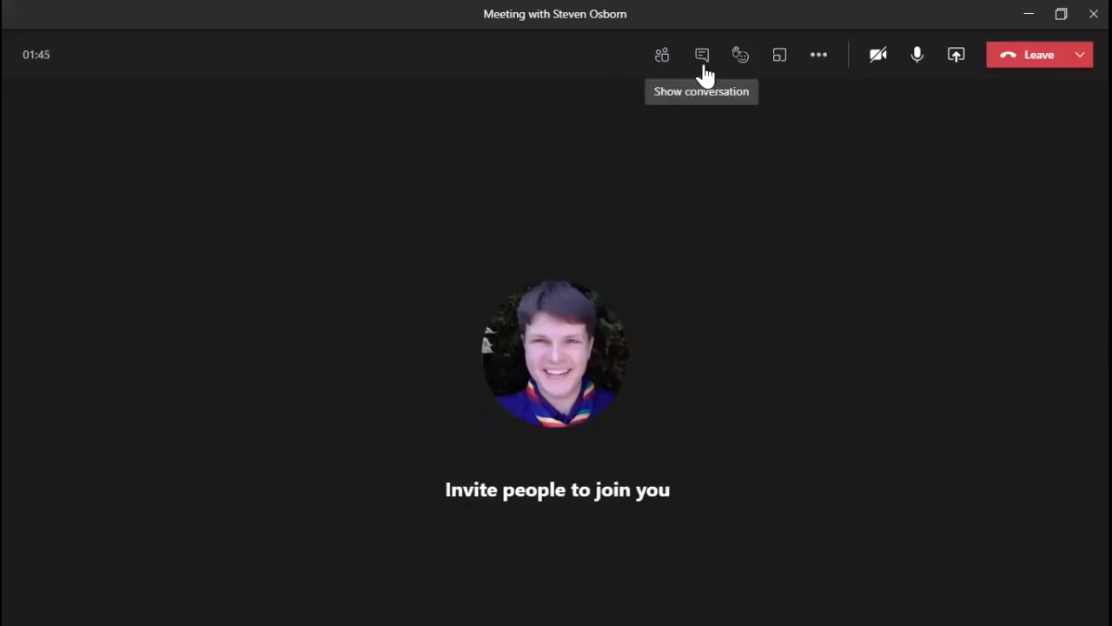
click(703, 65)
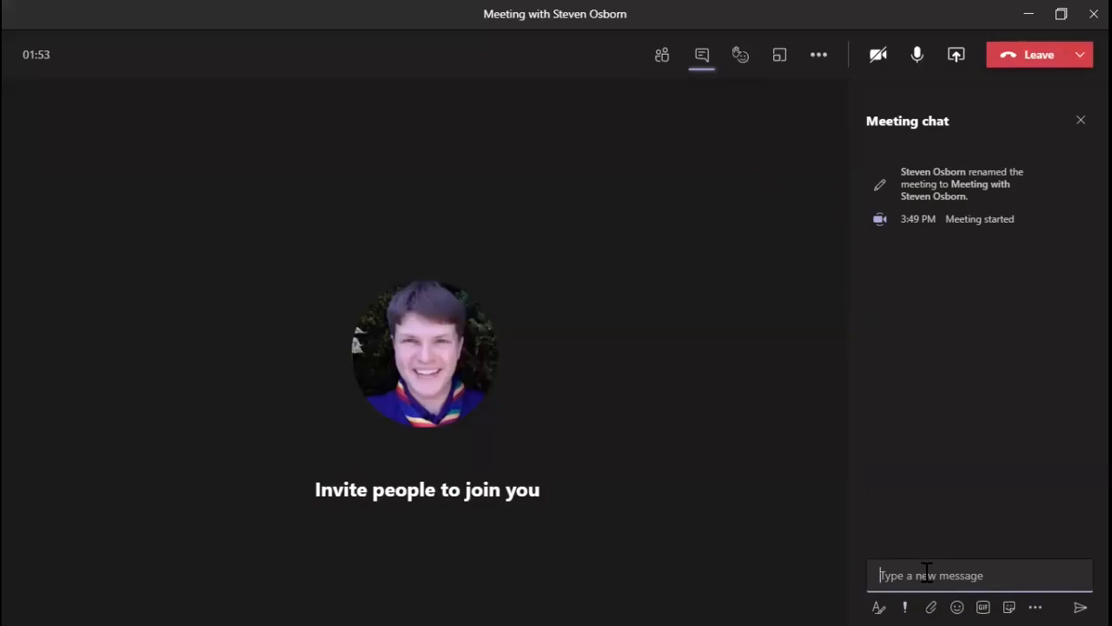
text(Type a message here for everyone in the)
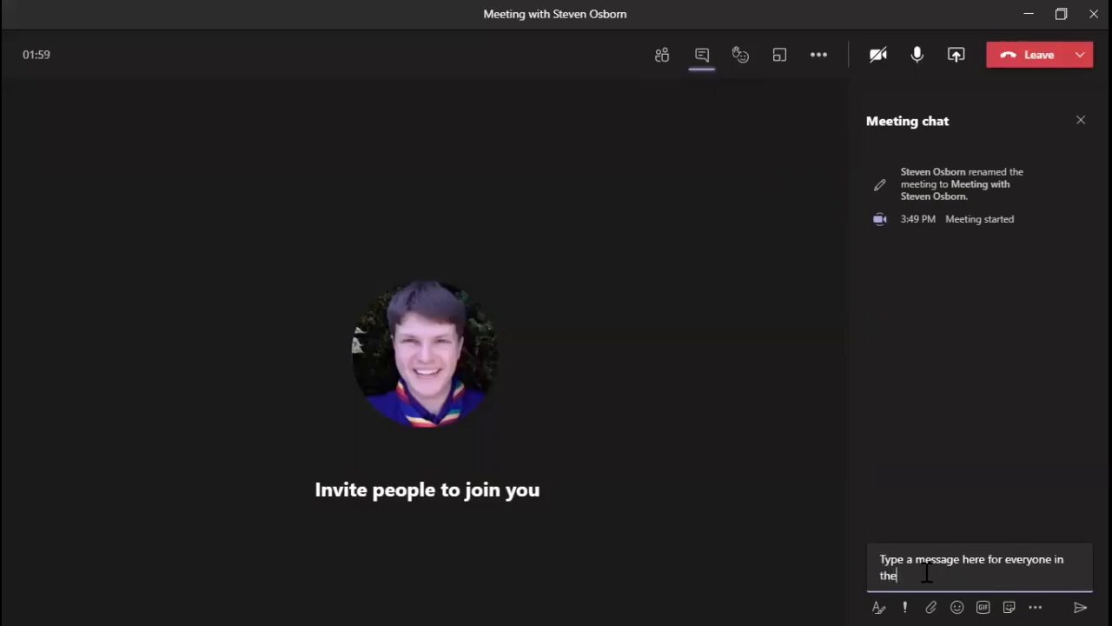
text( meeting.)
key(Return)
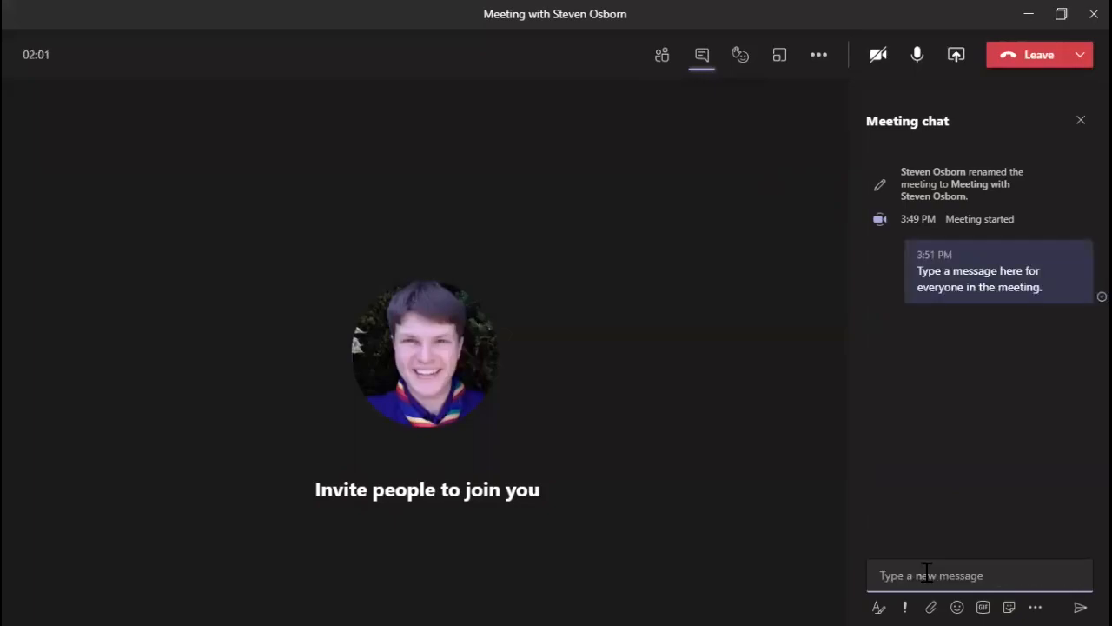
mouse_move(951, 243)
click(704, 63)
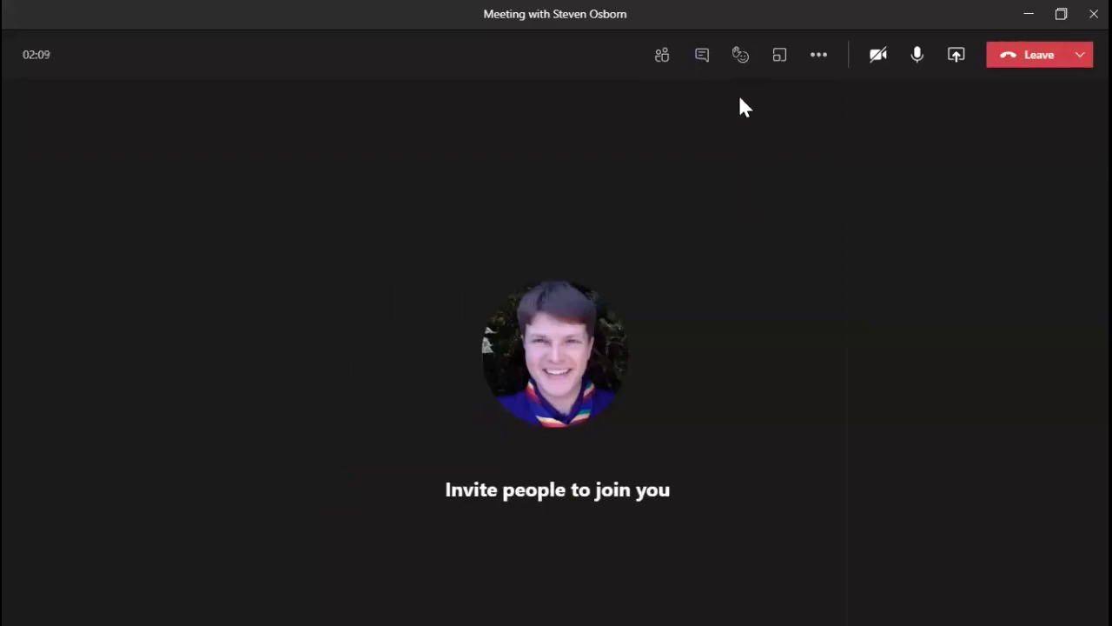
Send a thumbs-up reaction to the meeting and briefly check the participants list
mouse_move(741, 71)
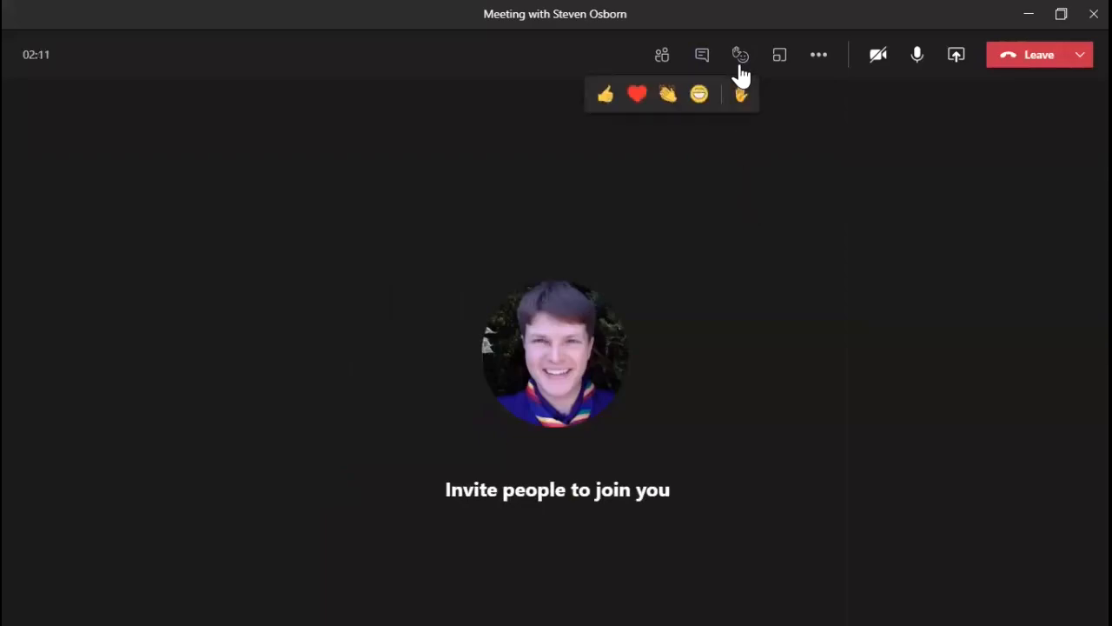
click(605, 95)
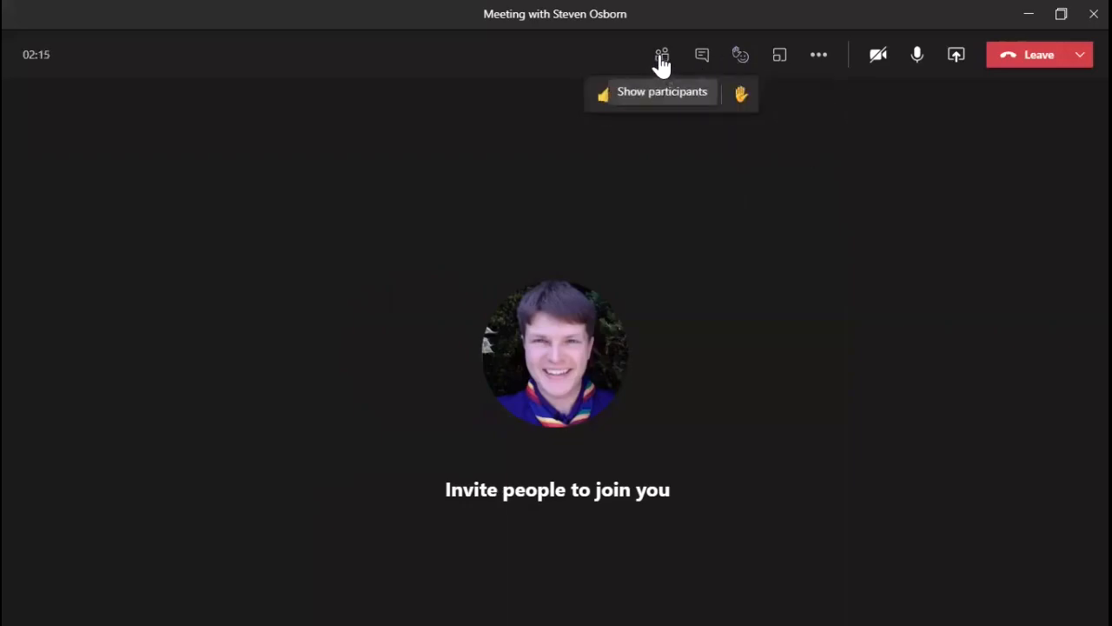
click(661, 59)
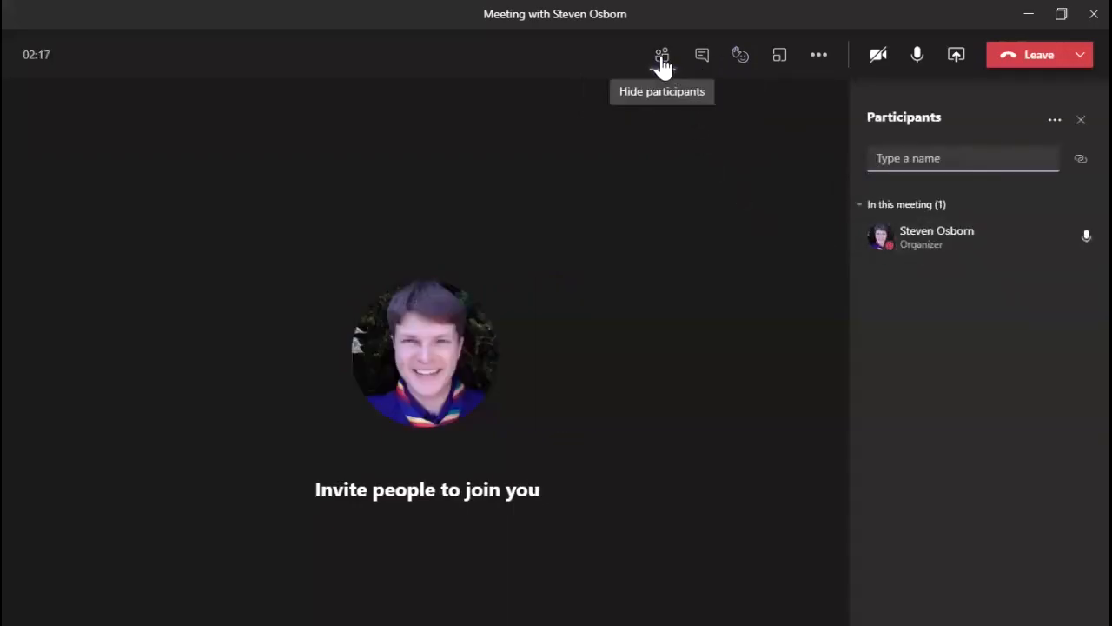
click(661, 59)
Raise a hand in the meeting, with the participants list shown, and lower it again
mouse_move(721, 69)
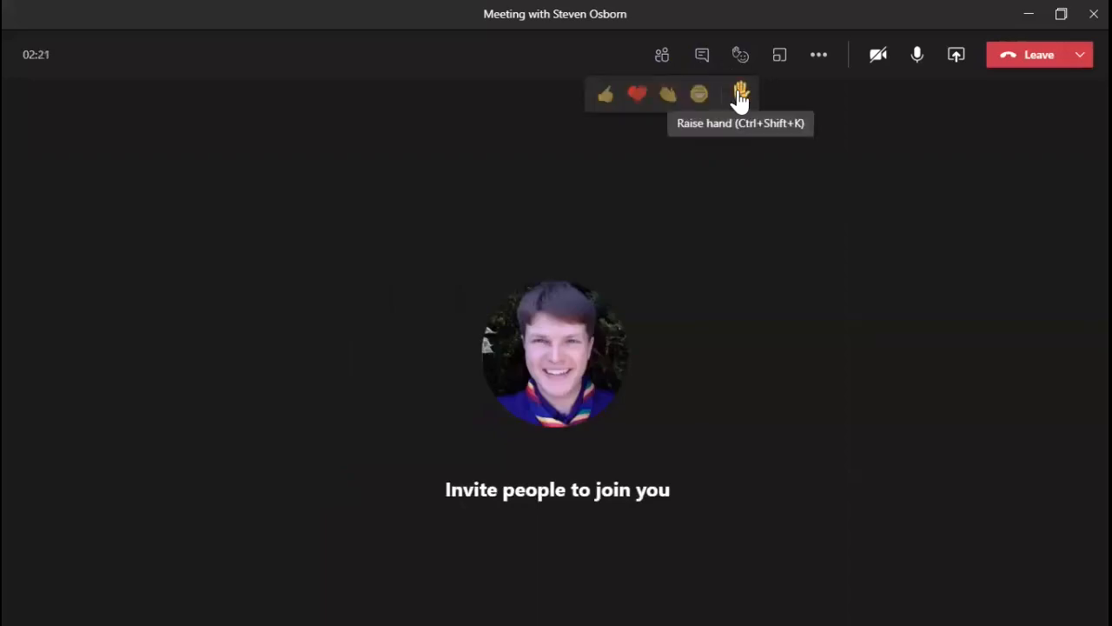
click(739, 98)
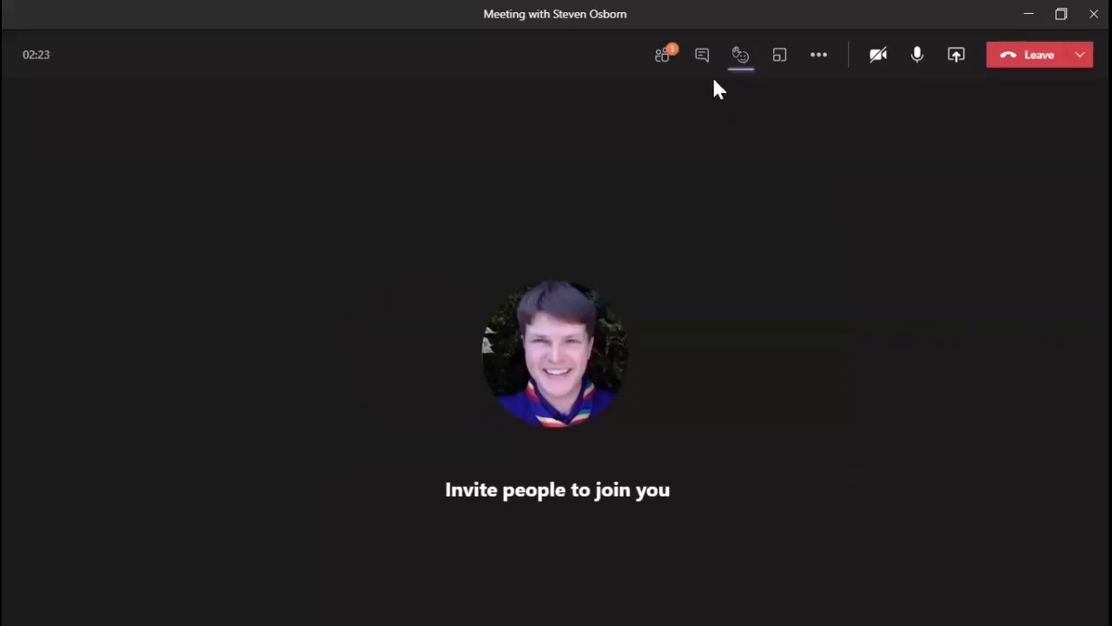
click(663, 61)
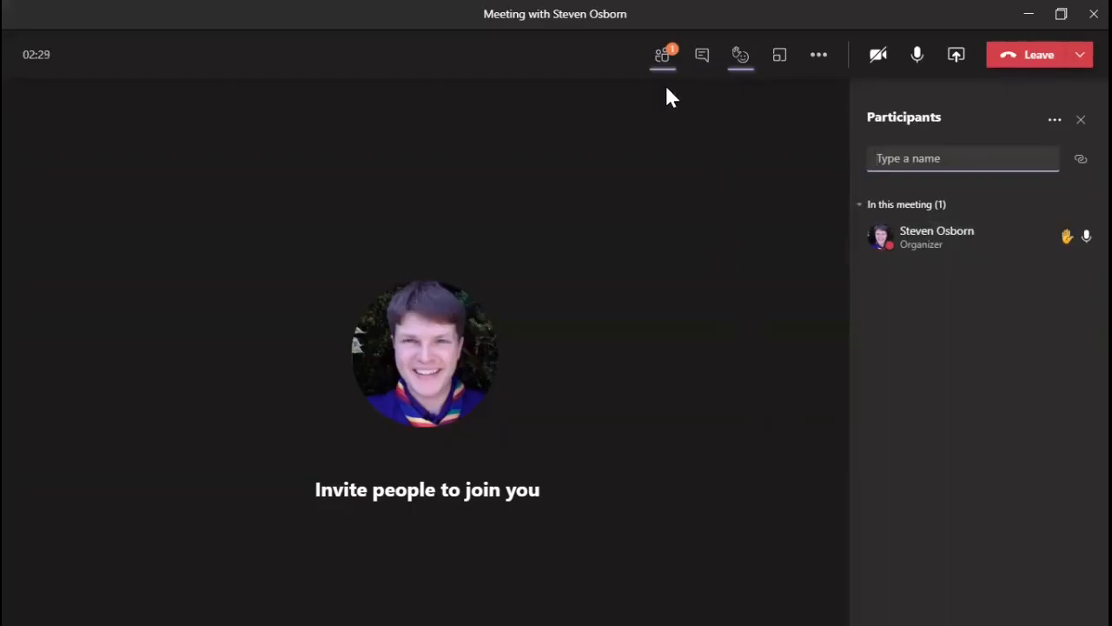
click(740, 56)
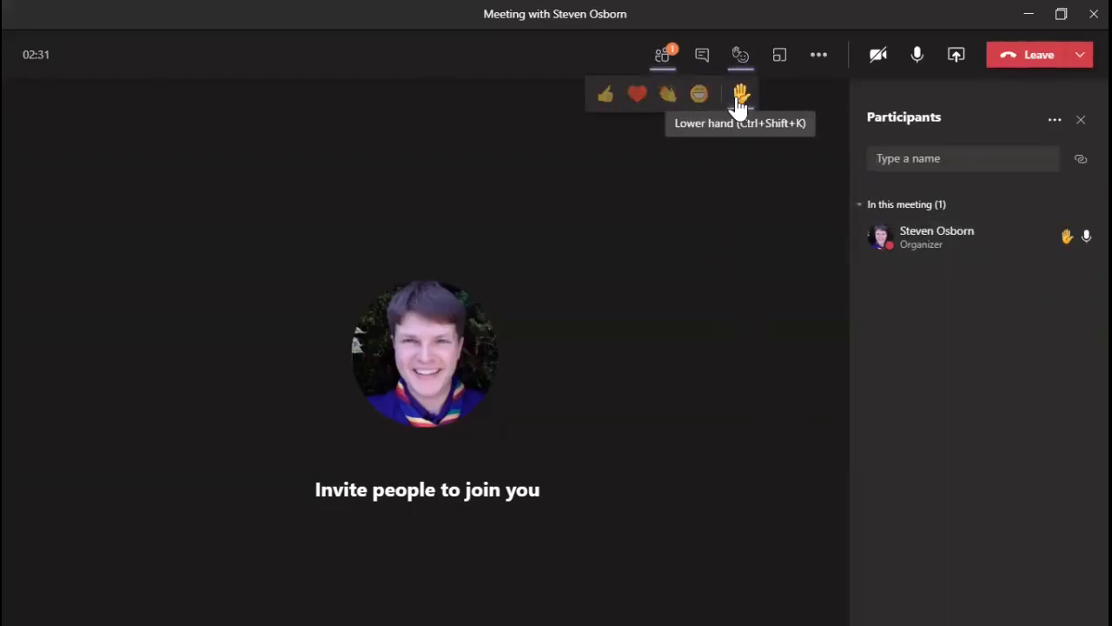
click(738, 98)
click(661, 58)
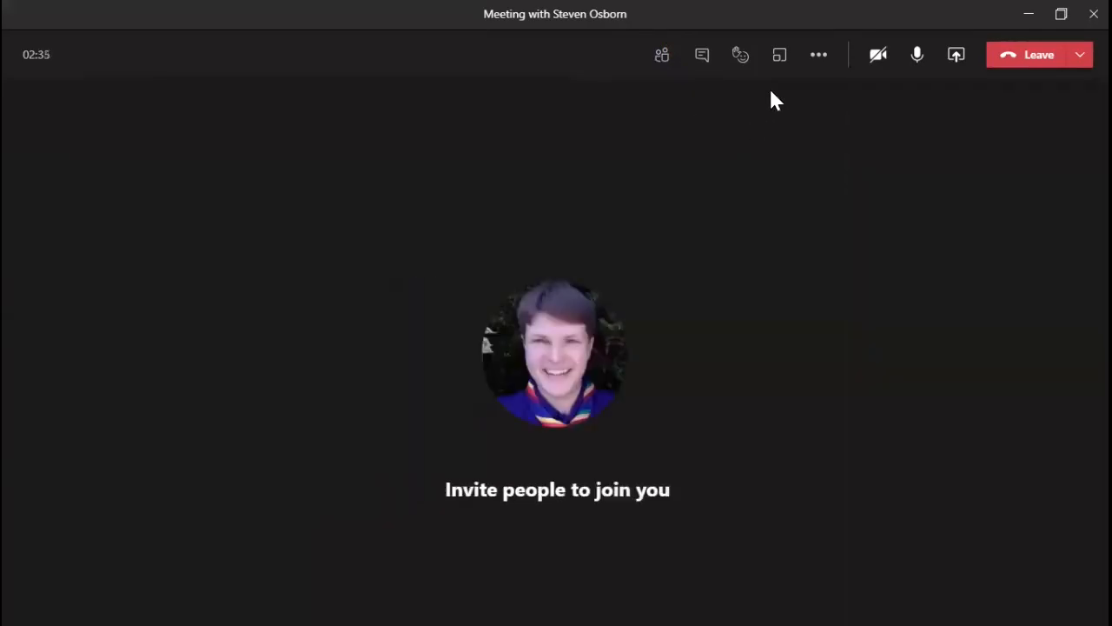
Examine the breakout room settings for the number of rooms and the participant assignment, without creating any rooms
click(779, 57)
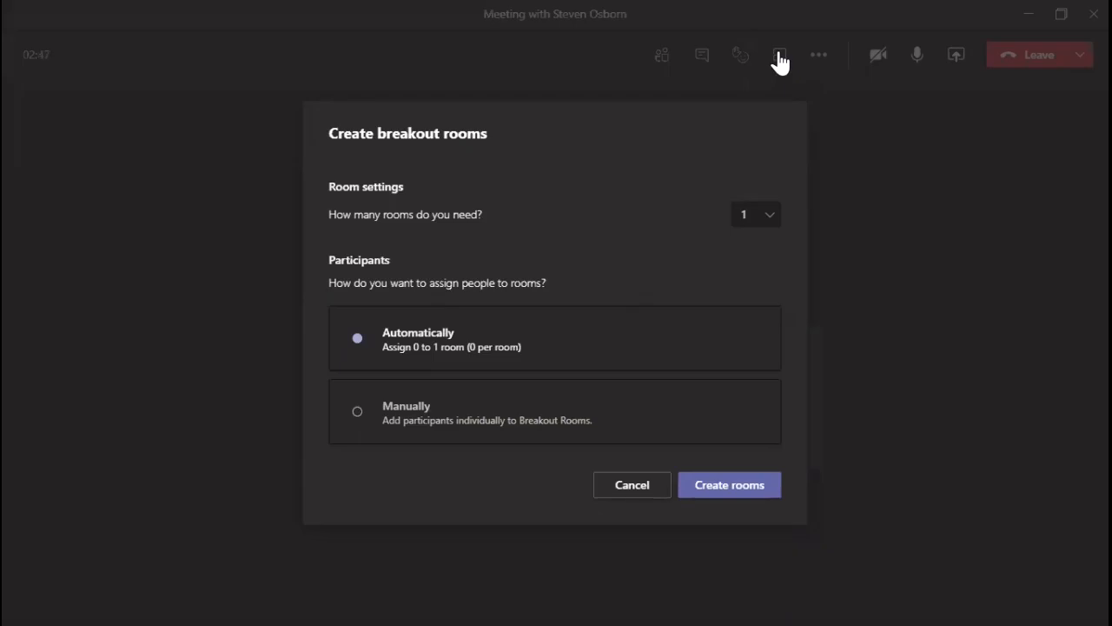
click(750, 215)
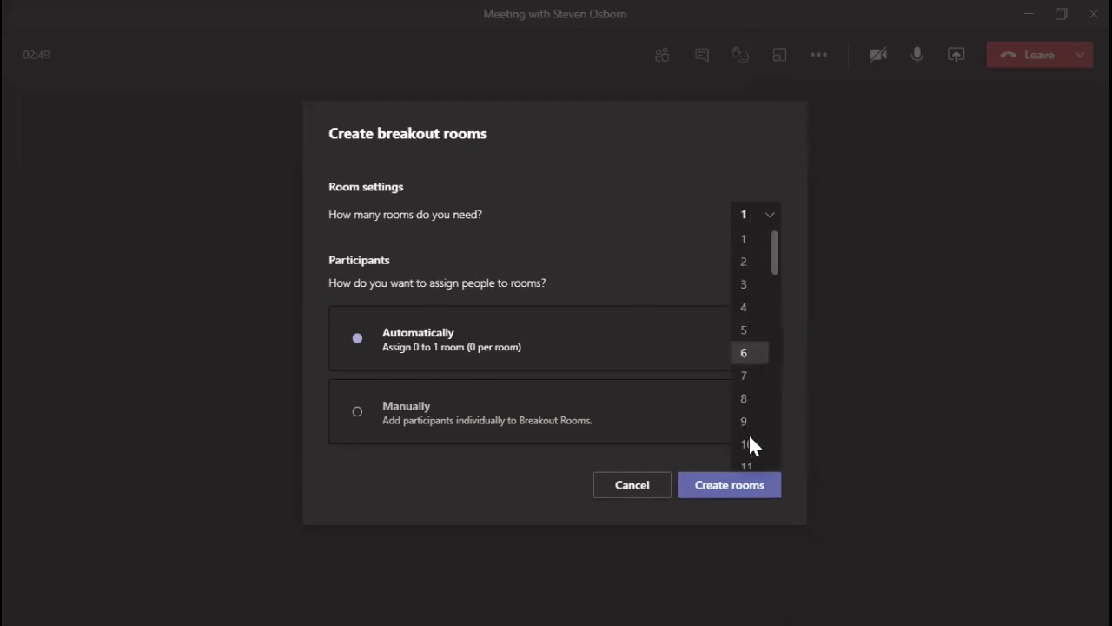
click(698, 253)
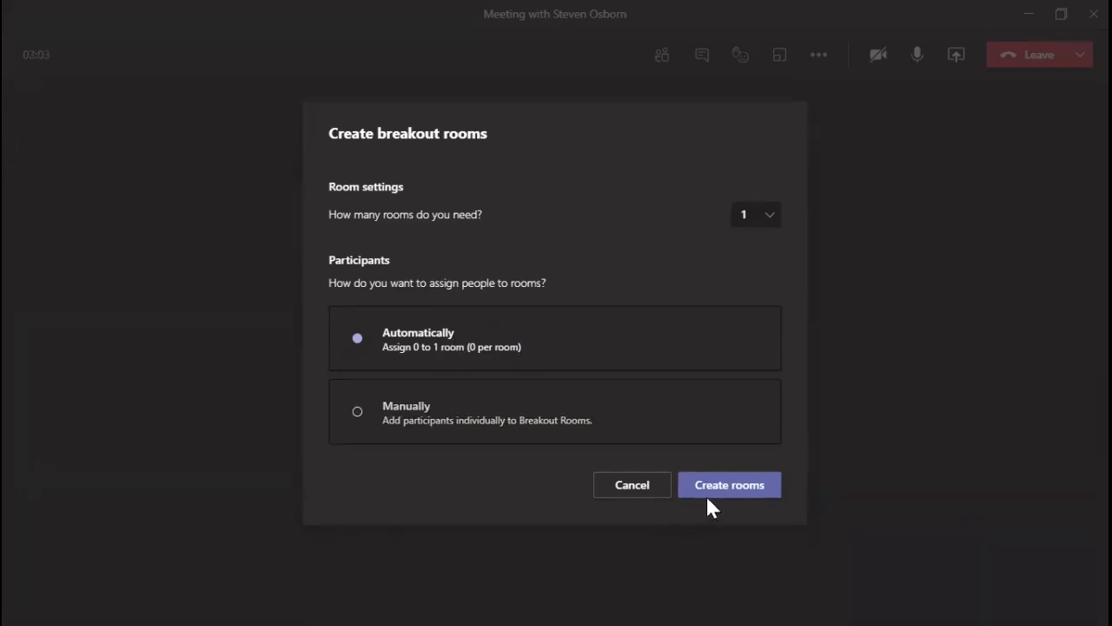
click(855, 443)
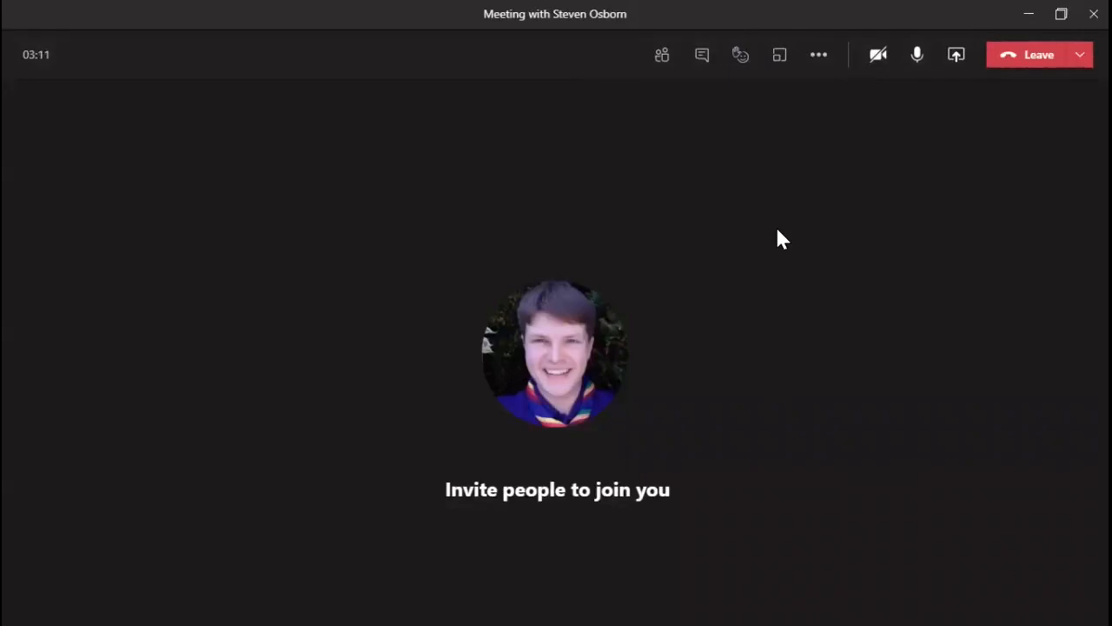
Examine the additional meeting actions, including Start recording, and the options for leaving or ending the meeting
click(820, 71)
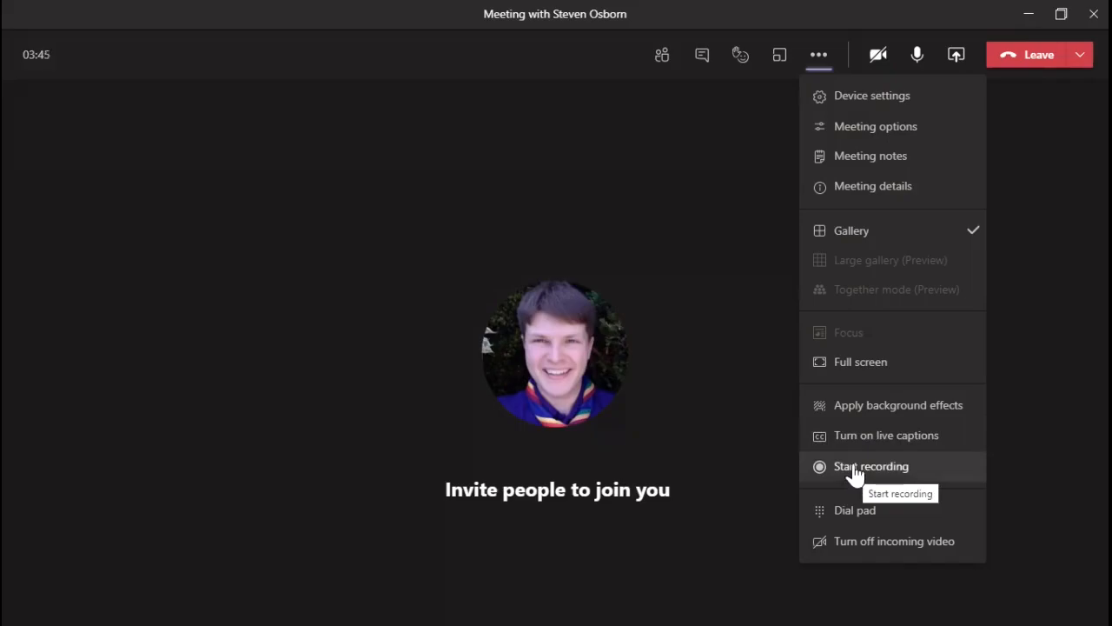
click(711, 139)
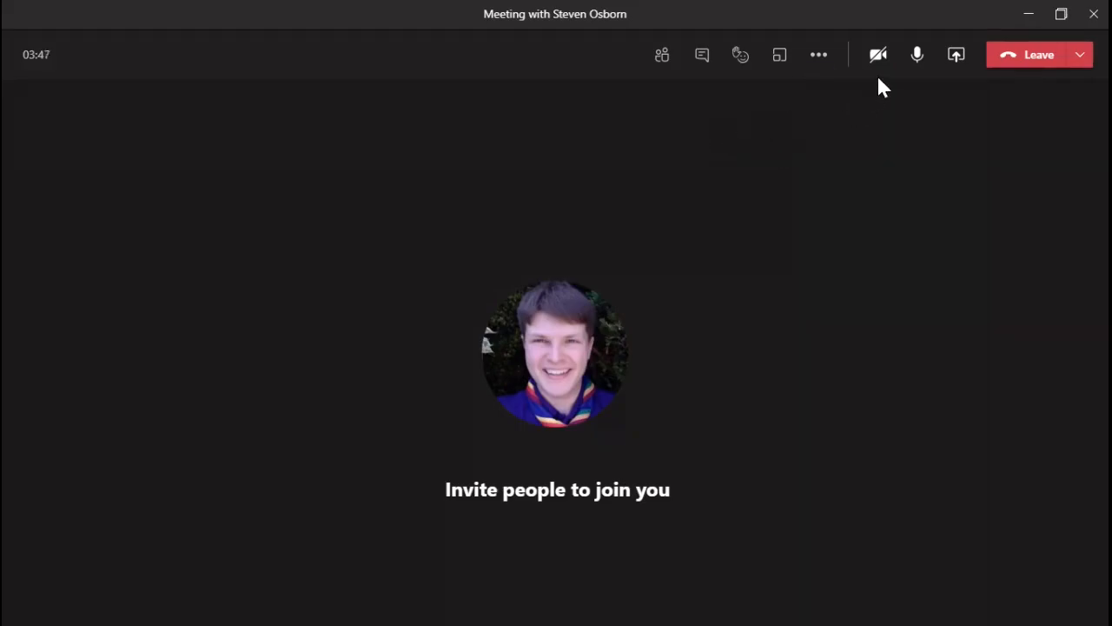
mouse_move(877, 72)
click(1078, 57)
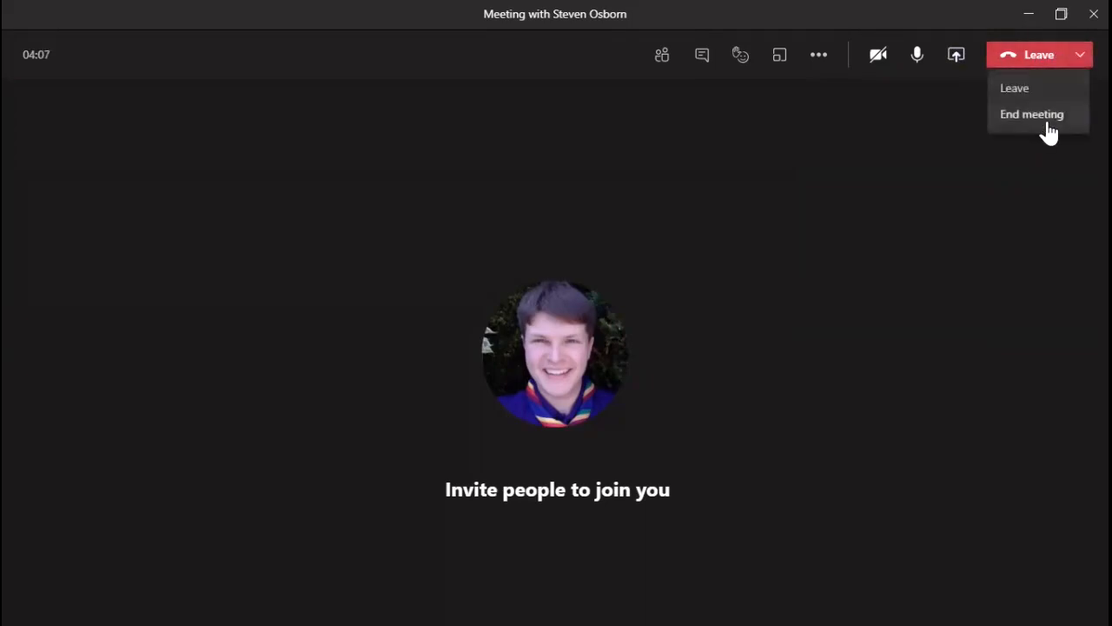
click(846, 113)
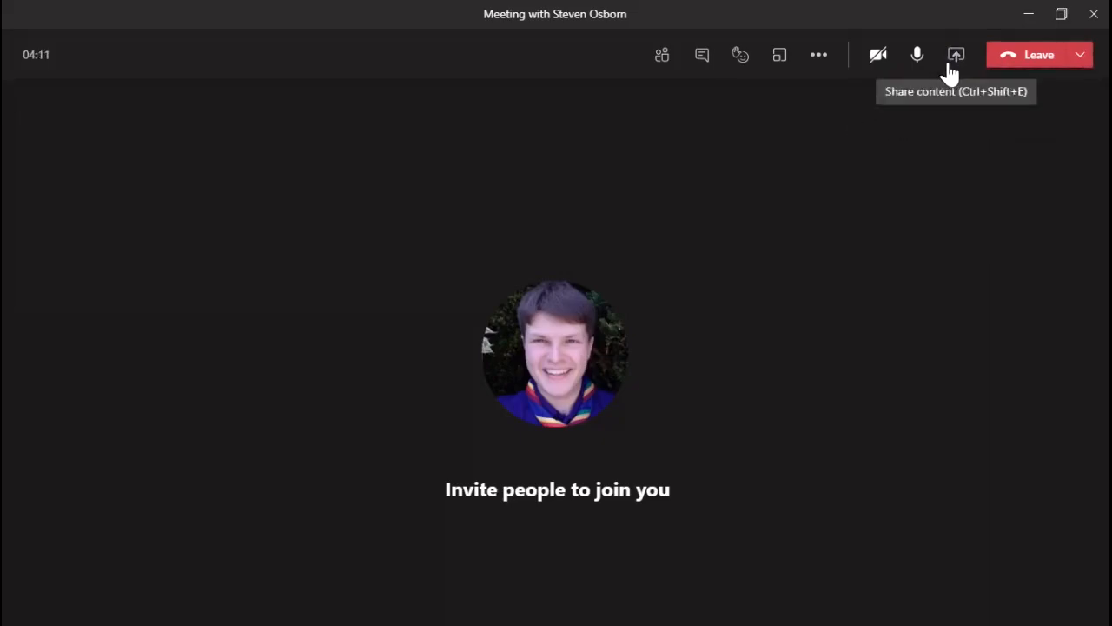
Review the content sharing options, including whiteboards and PowerPoint files, and share the Hampshire Scouts browser window with the meeting
click(953, 69)
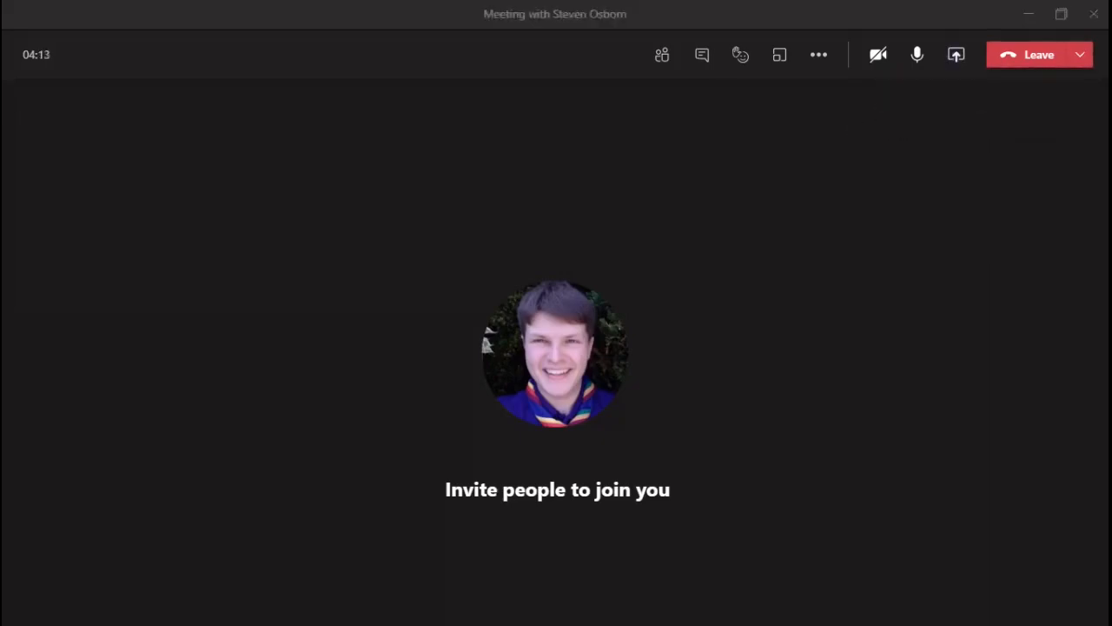
click(956, 55)
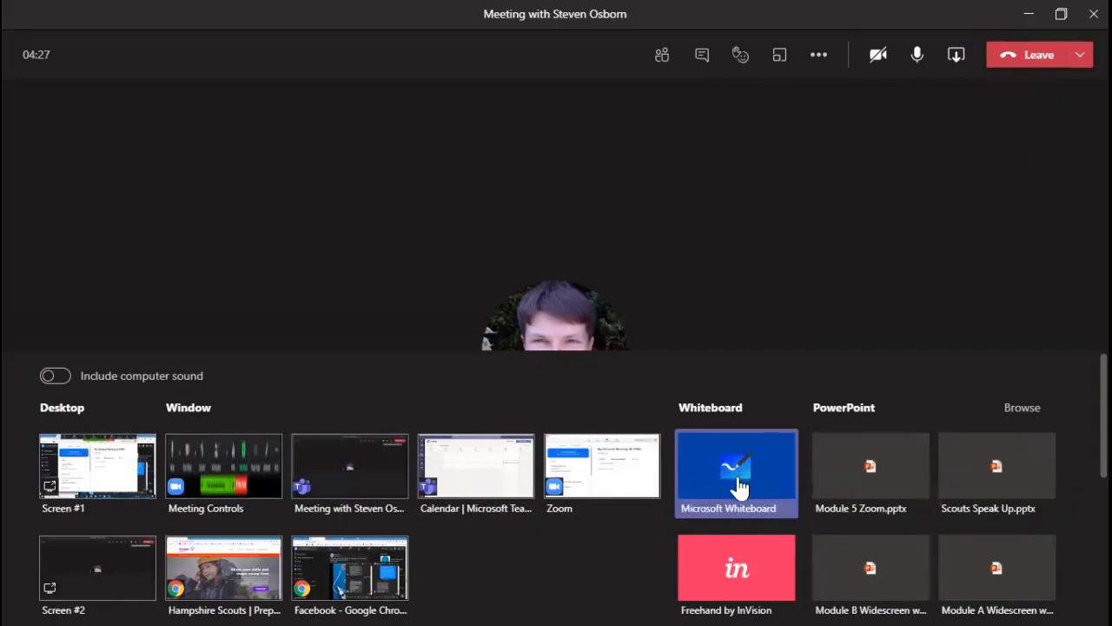
scroll(737, 491, down, 4)
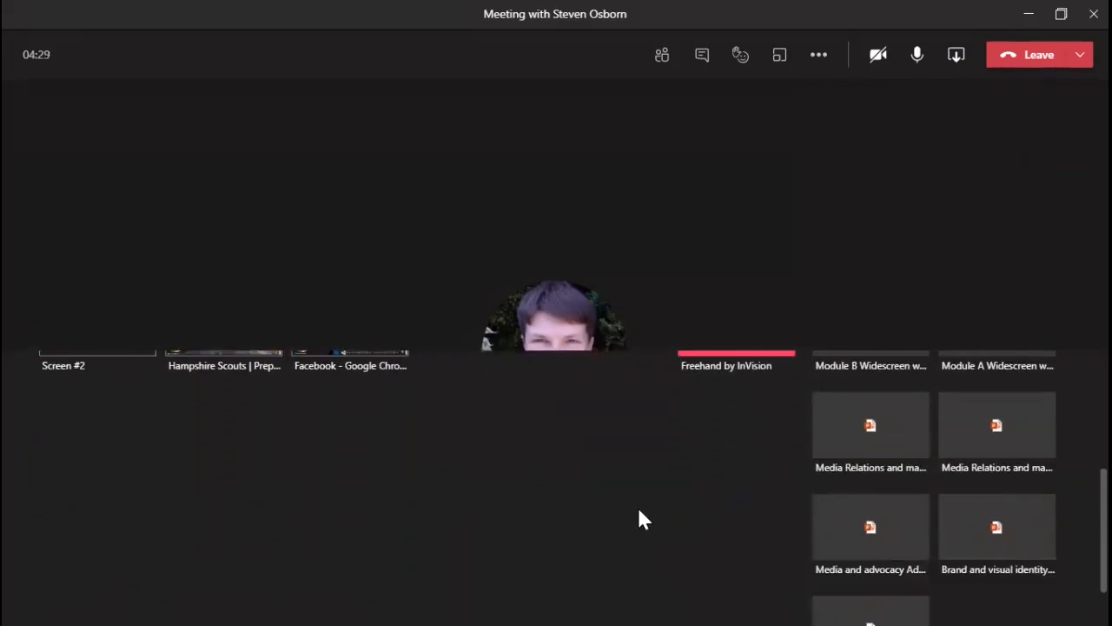
scroll(639, 519, up, 4)
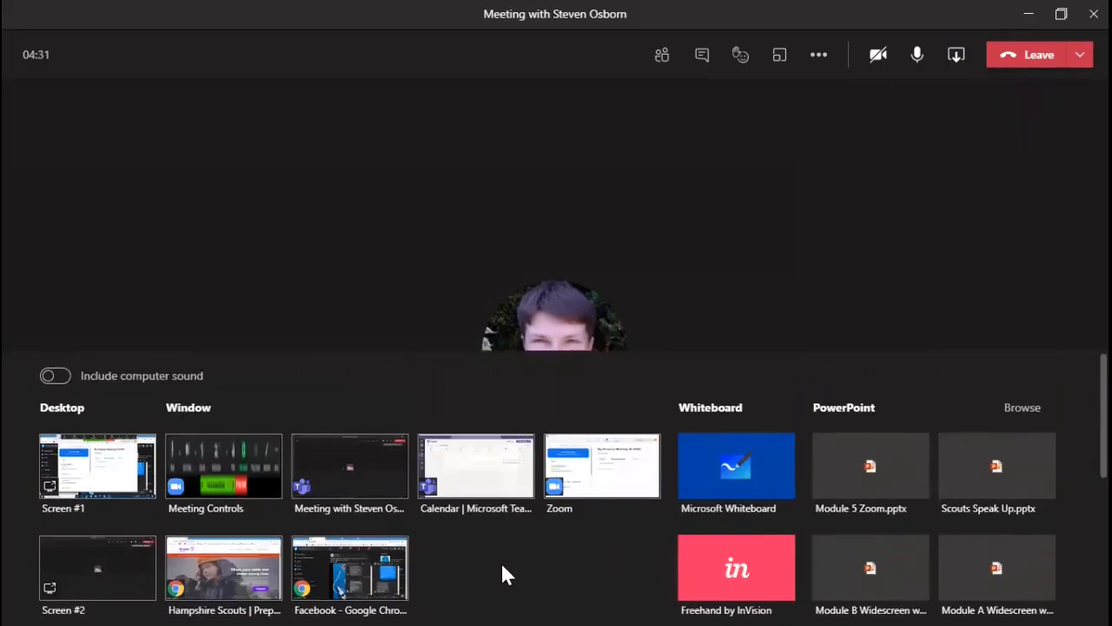
click(242, 591)
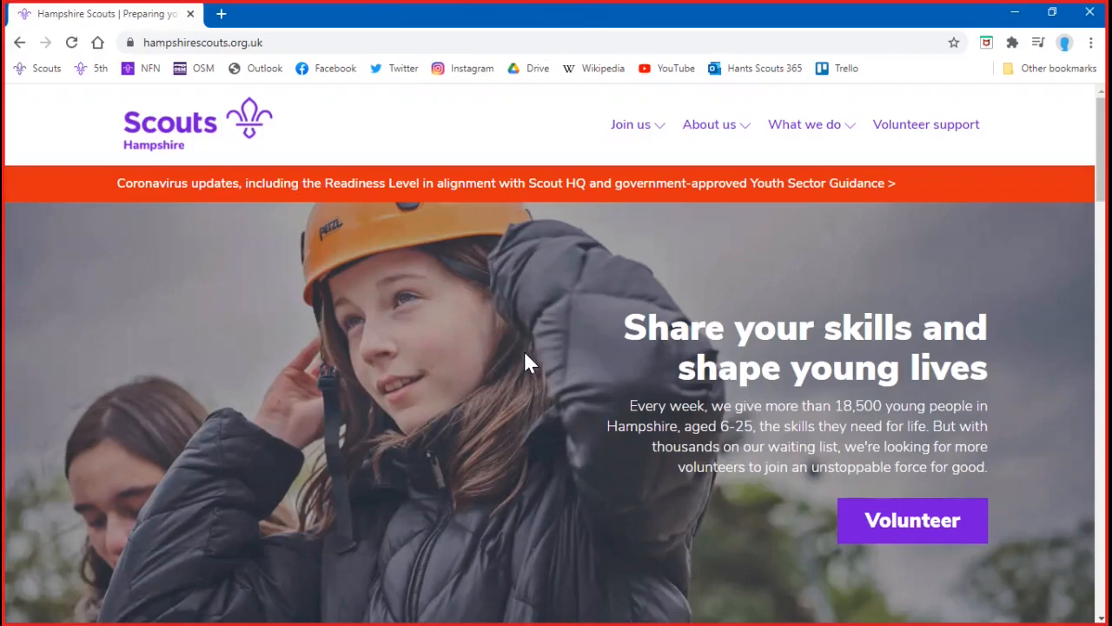
Present the news article "Astronaut surprises Southsea Scouts with thank you message" from the shared Hampshire Scouts website, and stop sharing
scroll(487, 323, down, 10)
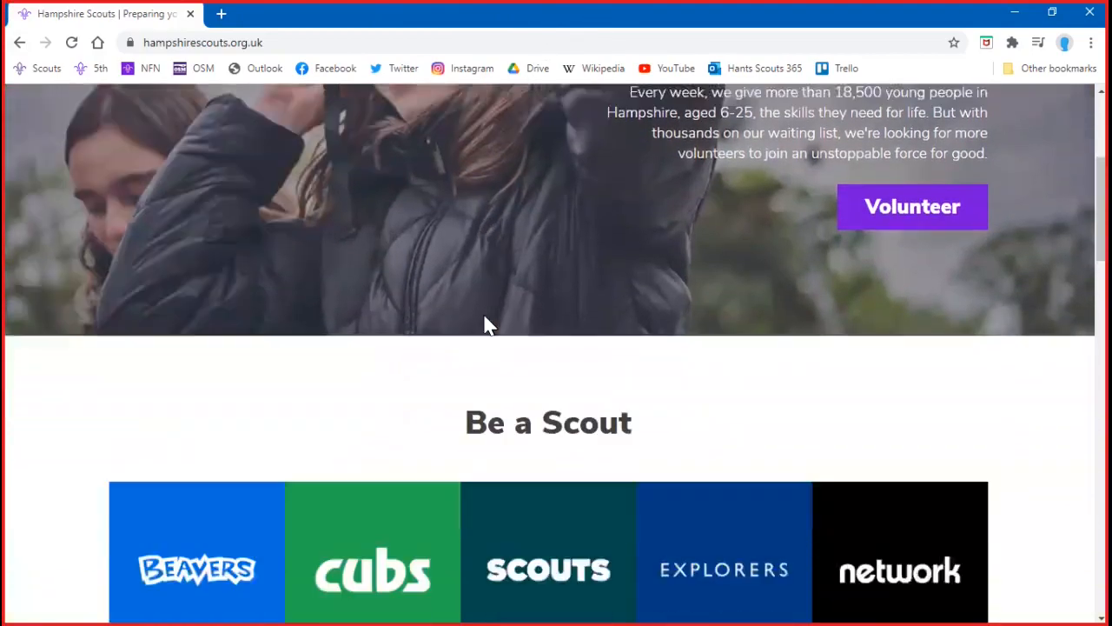
scroll(427, 296, down, 2)
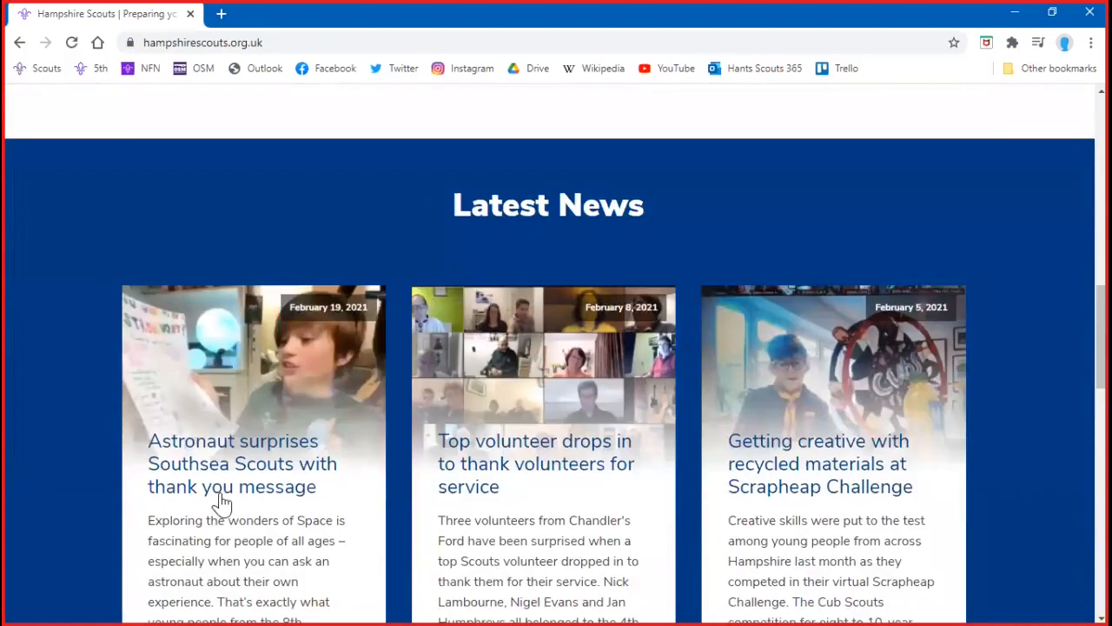
click(242, 513)
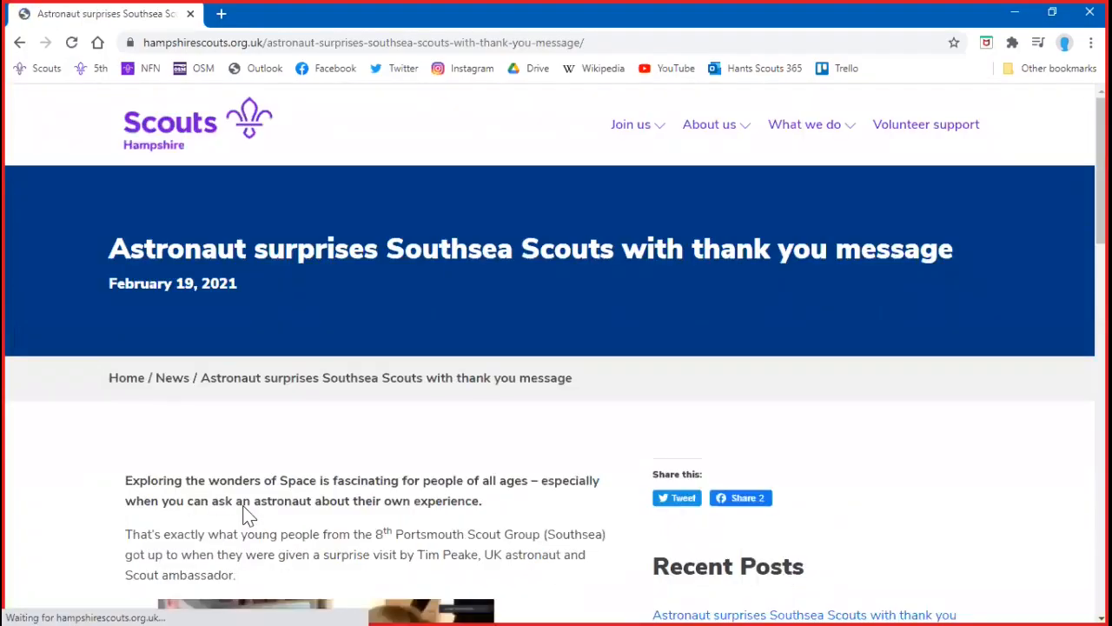
scroll(422, 461, down, 3)
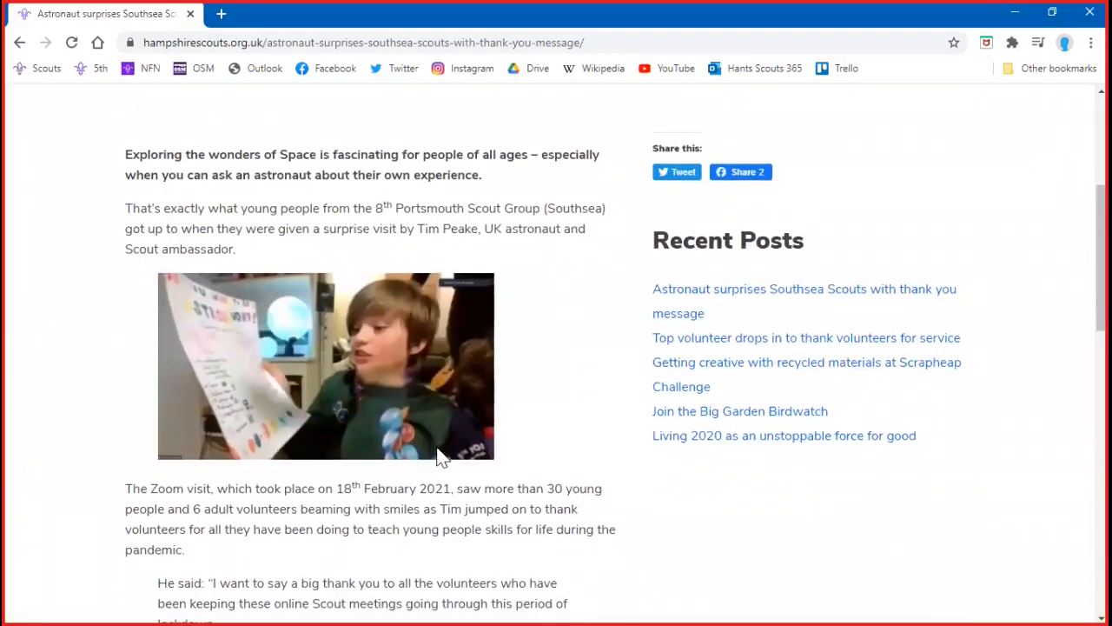
click(1078, 18)
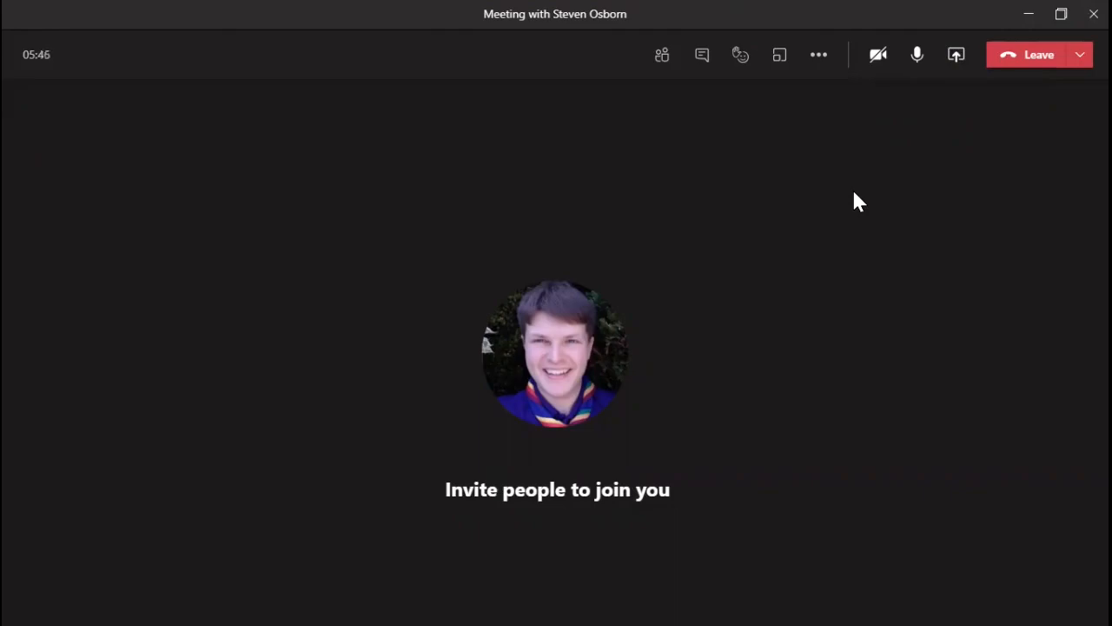
End the meeting for everyone
click(1079, 56)
click(1050, 112)
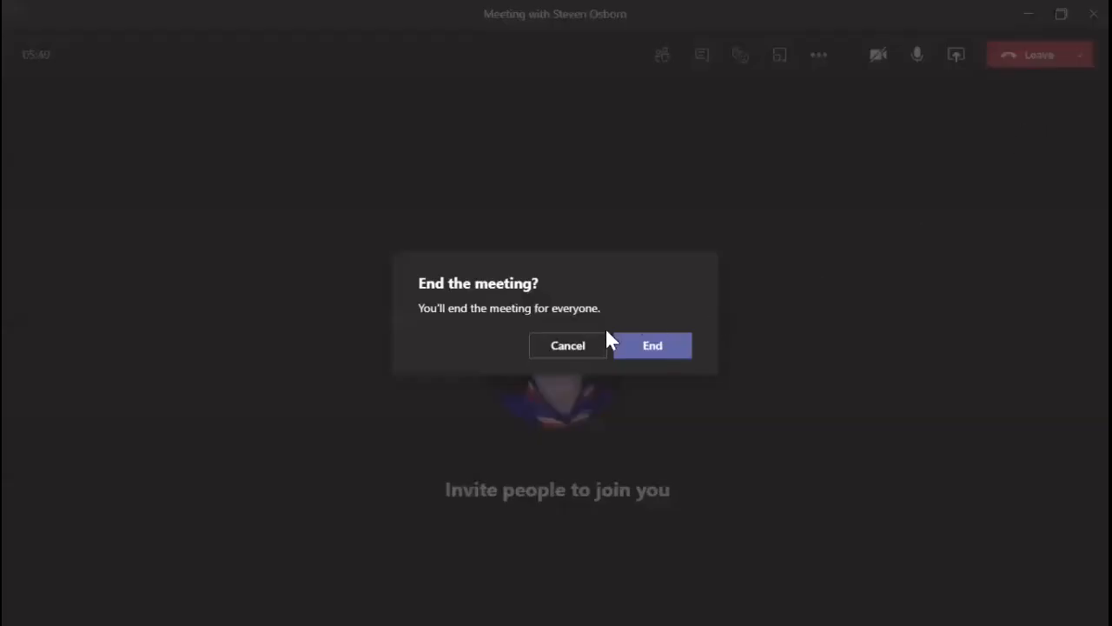
click(654, 347)
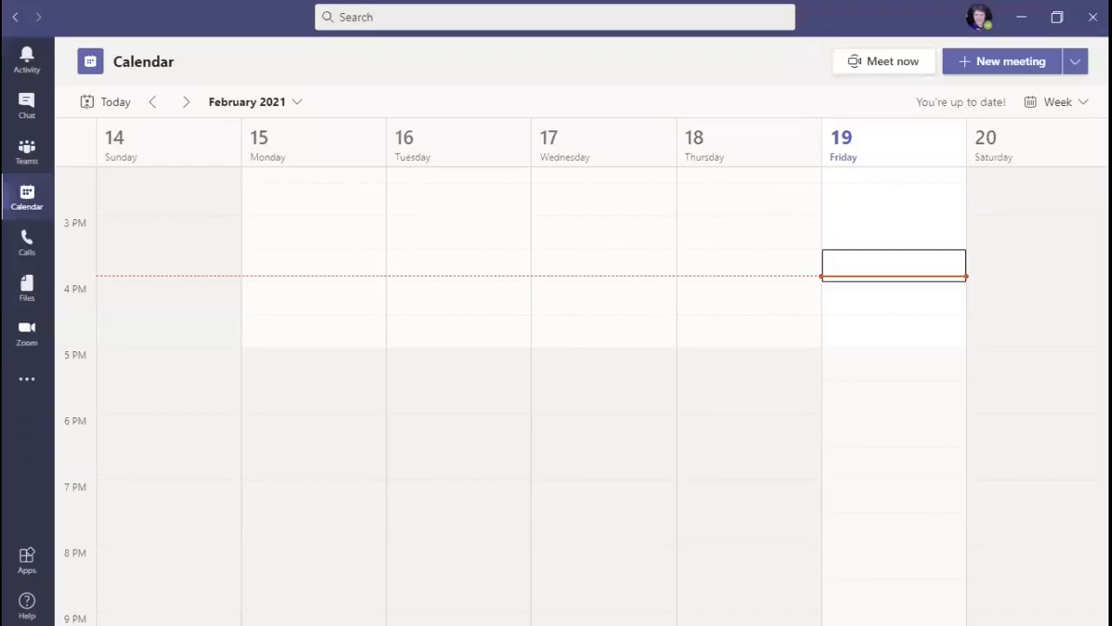
Open the Teams Training help and look through its video topics, including managing meetings and live events
click(27, 602)
click(87, 510)
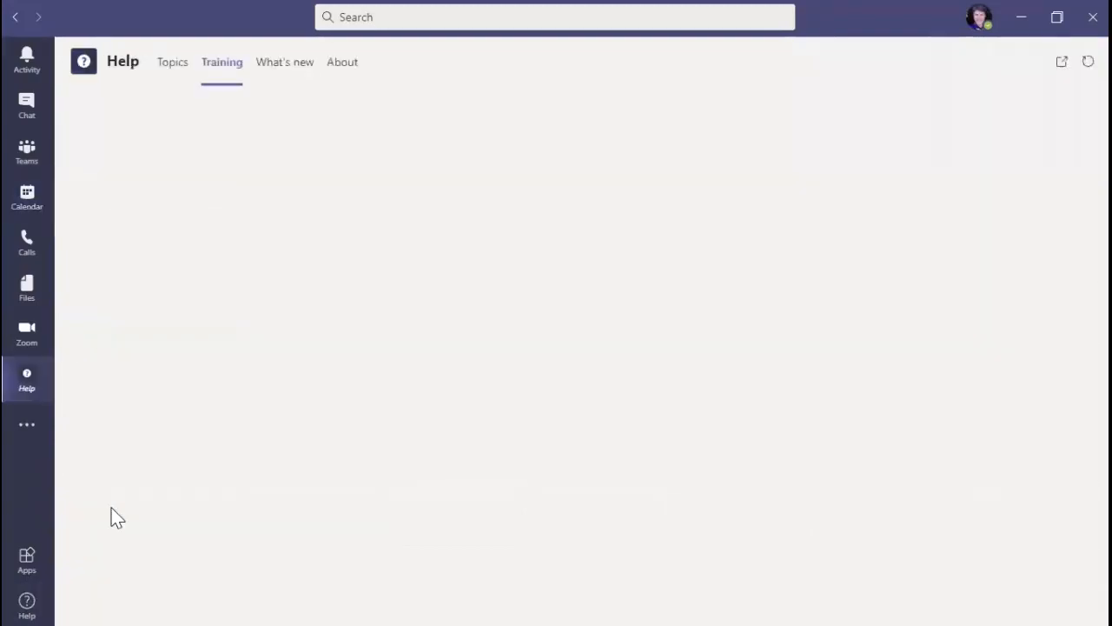
scroll(179, 404, down, 10)
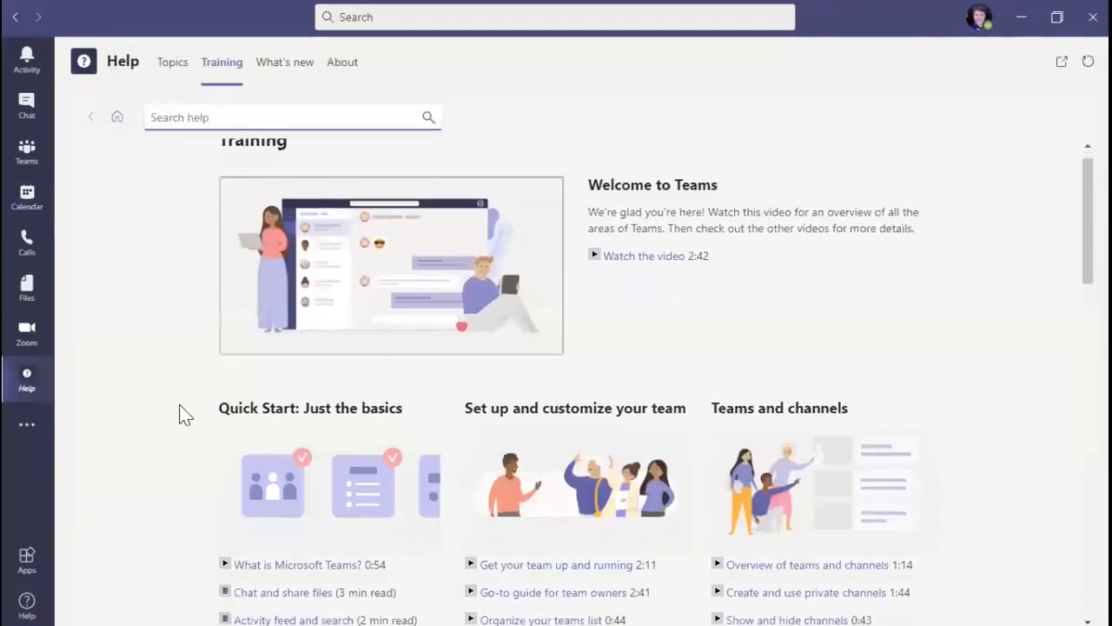
scroll(179, 404, down, 2)
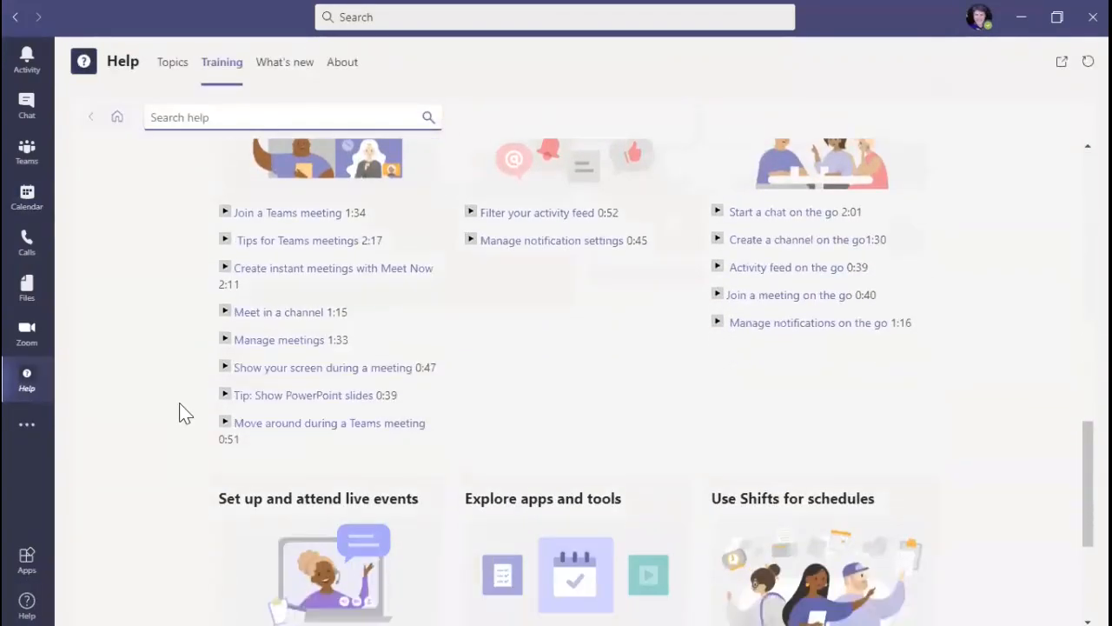
scroll(181, 412, up, 1)
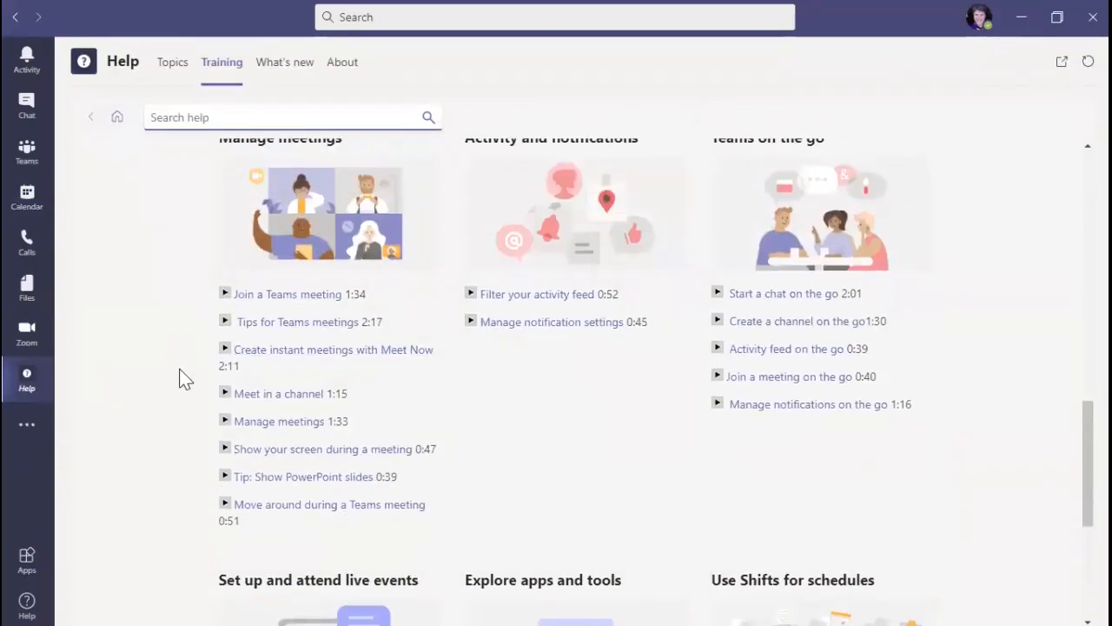
scroll(183, 377, down, 4)
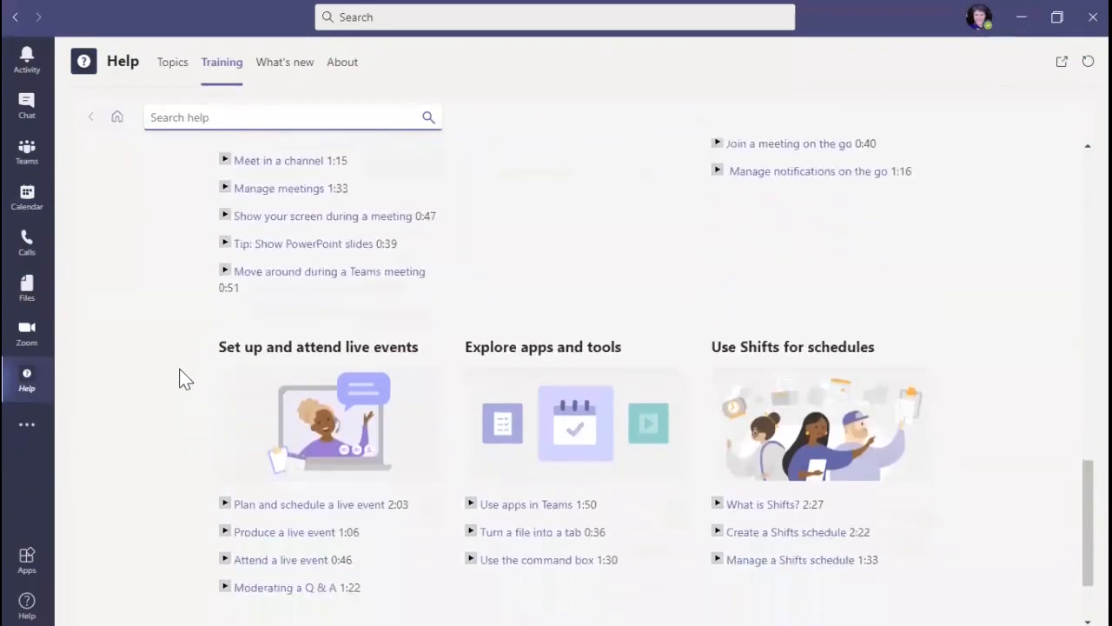